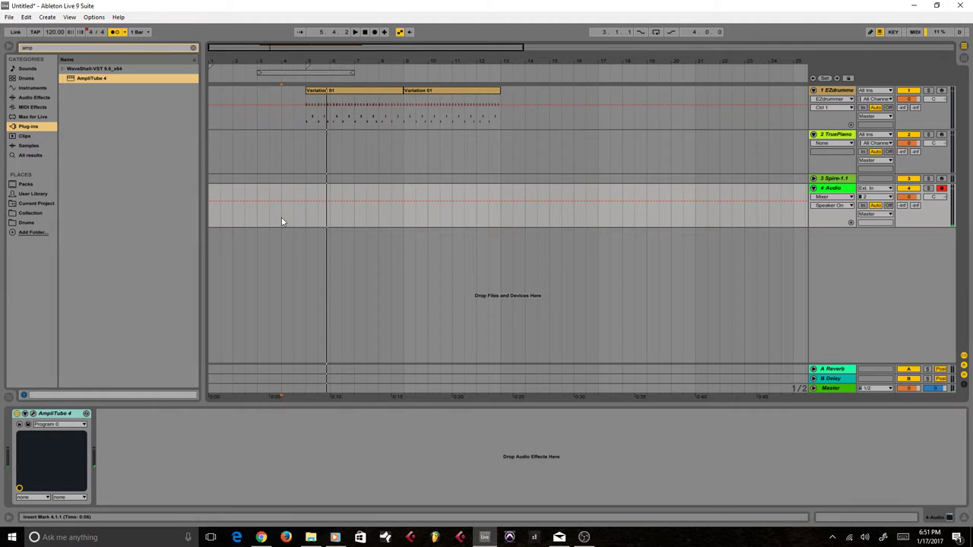
- Record an audio take on track 4 from bar 4 to past bar 13, and play it back without the metronome
left_click(375, 36)
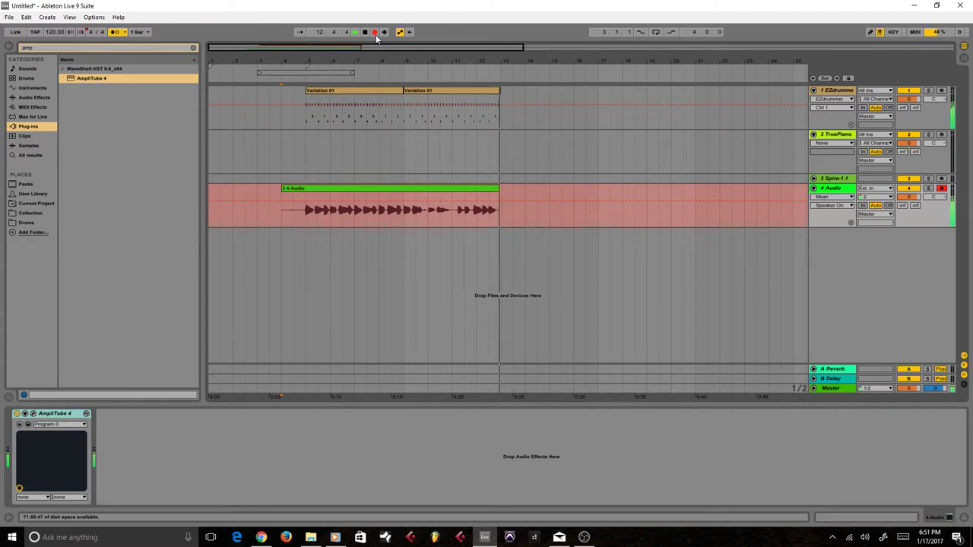
key("space")
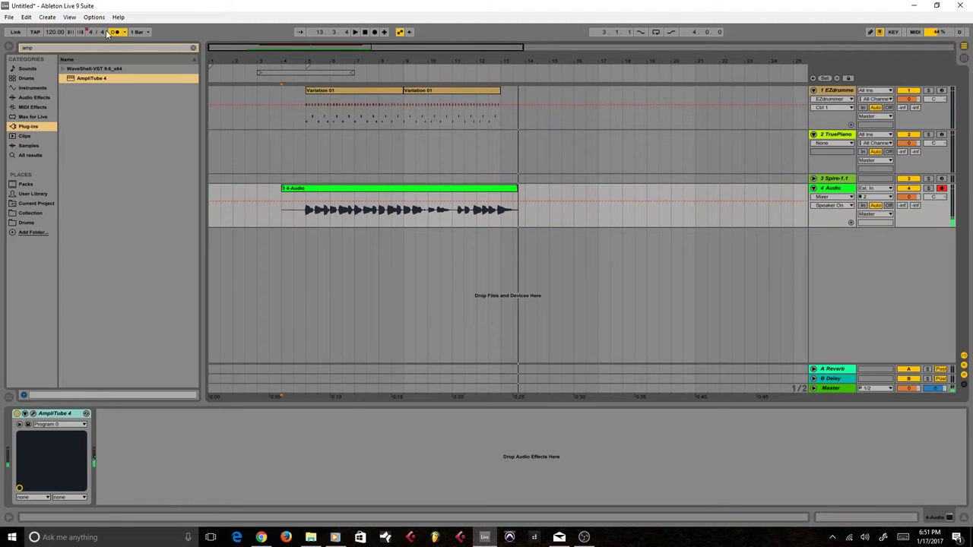
key("space")
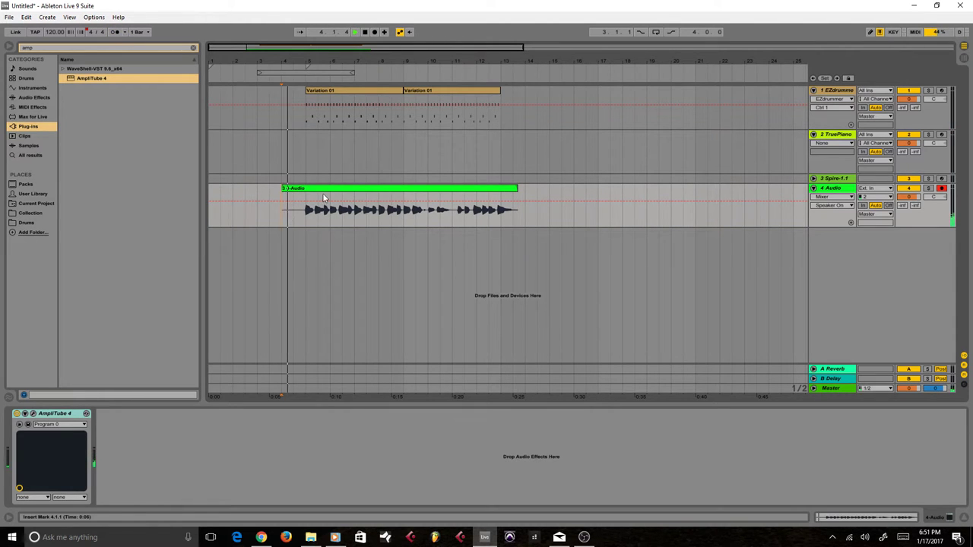
- Open the recorded clip's waveform, inspect its timing around 6.1.1 and listen to the track from bar 5
double_click(324, 189)
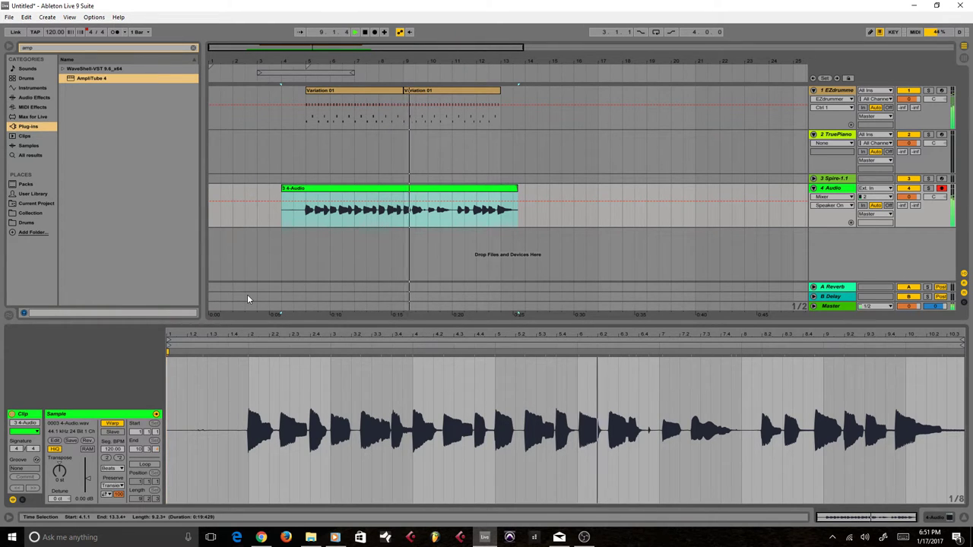
left_click(578, 373)
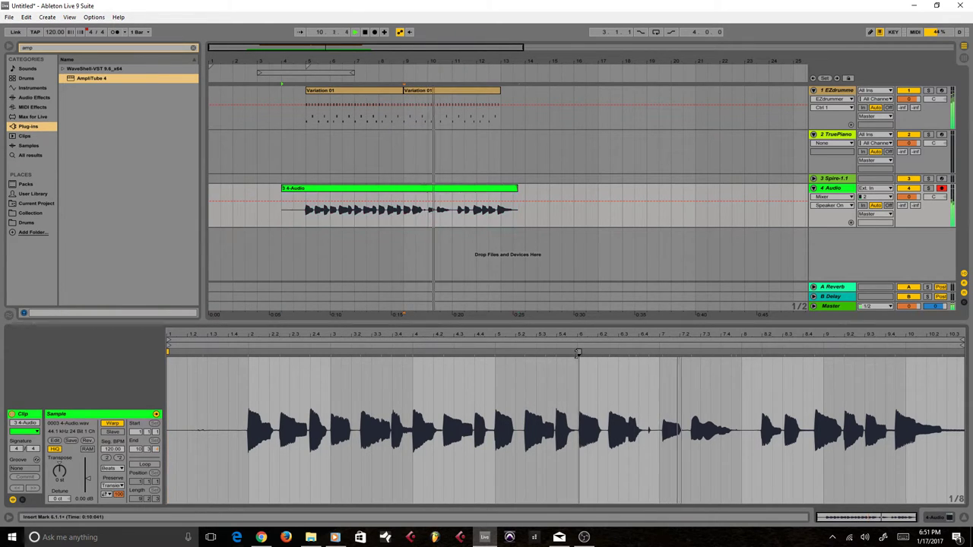
left_click(303, 217)
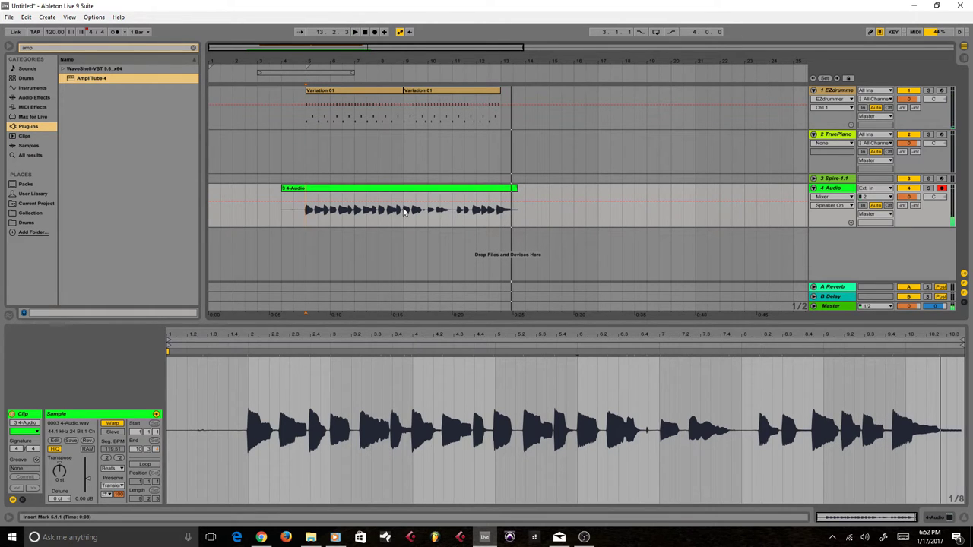
- Trim the take to start at bar 5, and replace bars 9 to 11 with a copy of its first two bars
left_click_drag(411, 214, 444, 211)
key("Delete")
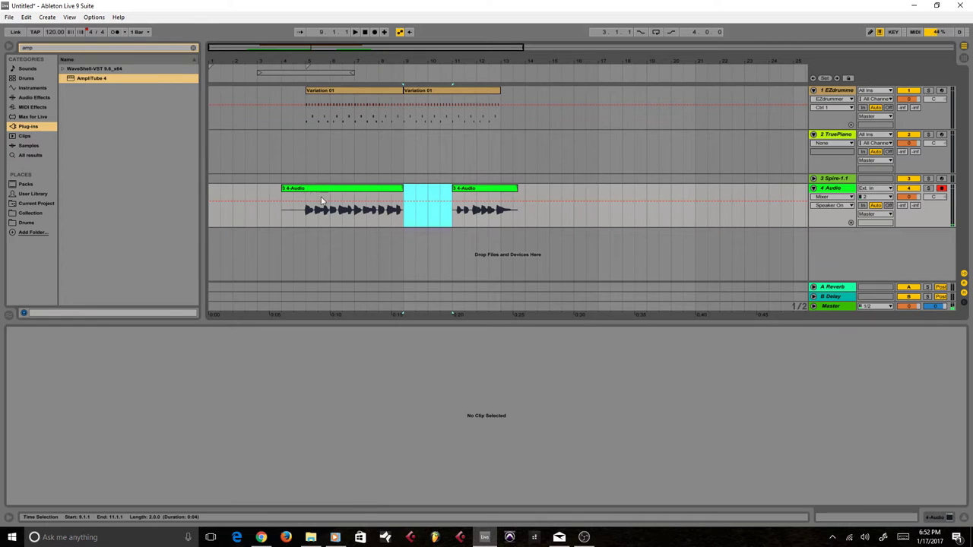
left_click_drag(282, 193, 427, 196)
left_click(299, 214)
key("space")
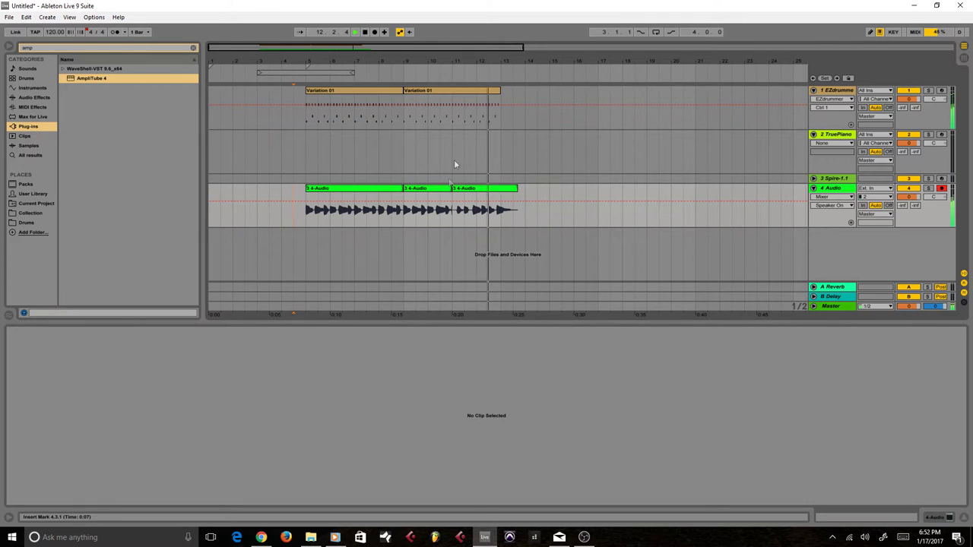
- Shorten the copied clip to end just before bar 11 and move the last audio clip, trimmed near its first note, to 11.1.1
left_click_drag(443, 62, 444, 110)
left_click_drag(485, 187, 479, 188)
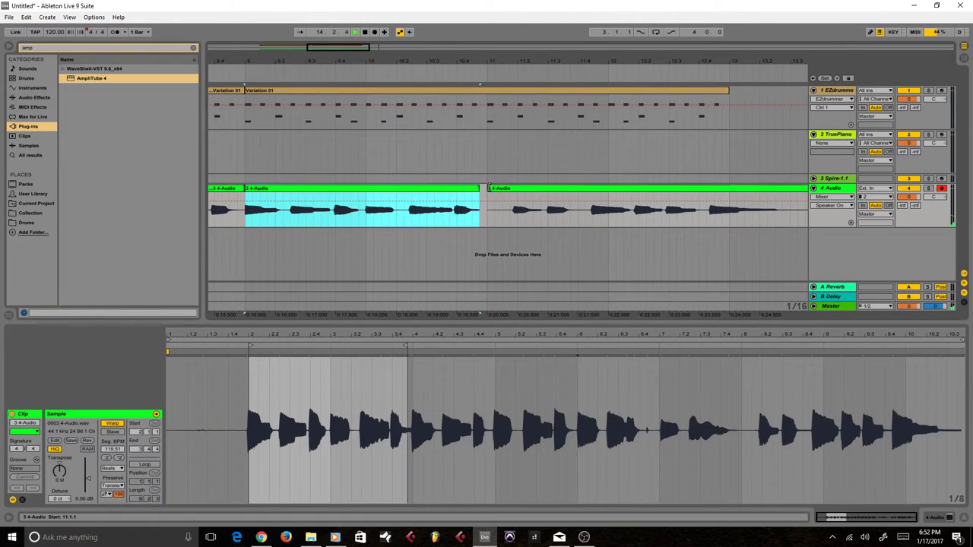
left_click(493, 190)
left_click(502, 190)
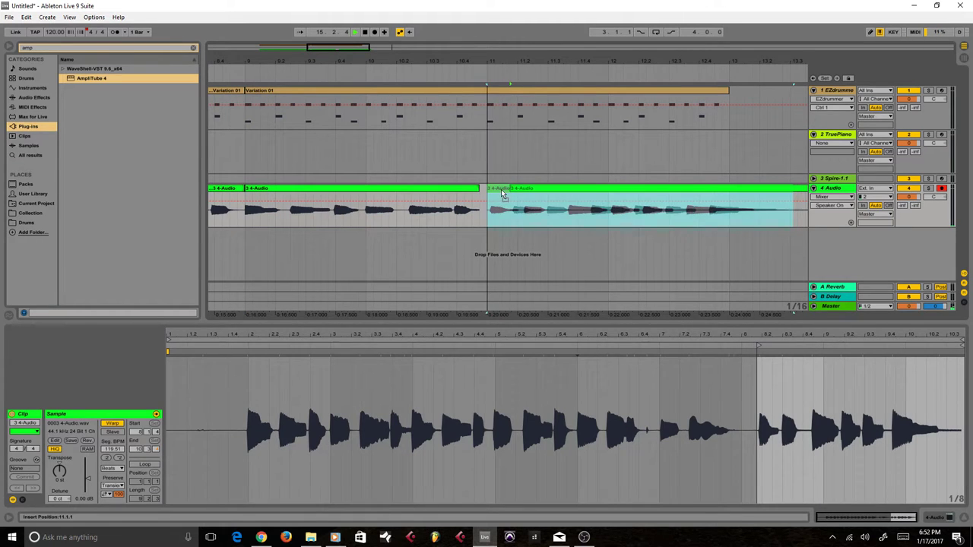
left_click(459, 210)
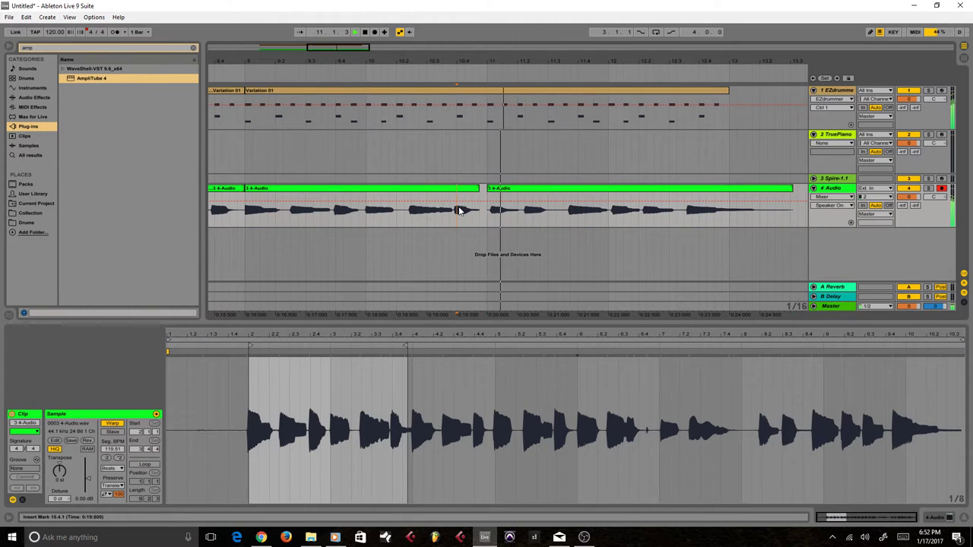
- Trim the last audio clip's start tighter to its first note, realign it to bar 11 and play from there
key("space")
left_click_drag(498, 201, 498, 190)
left_click(491, 188)
left_click(487, 198)
key("space")
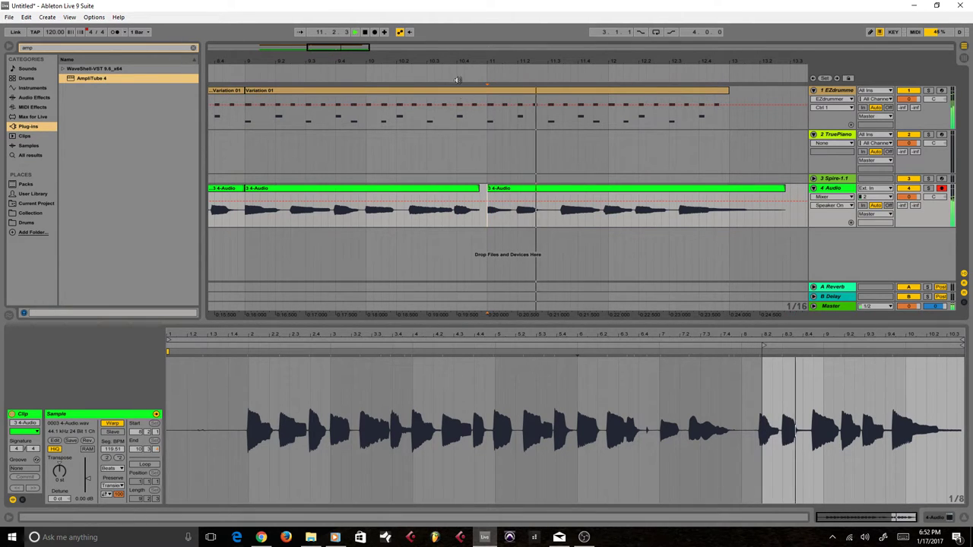
- Trim the end of the last audio clip to bar 13 so that it matches the drum clip
left_click_drag(464, 61, 464, 32)
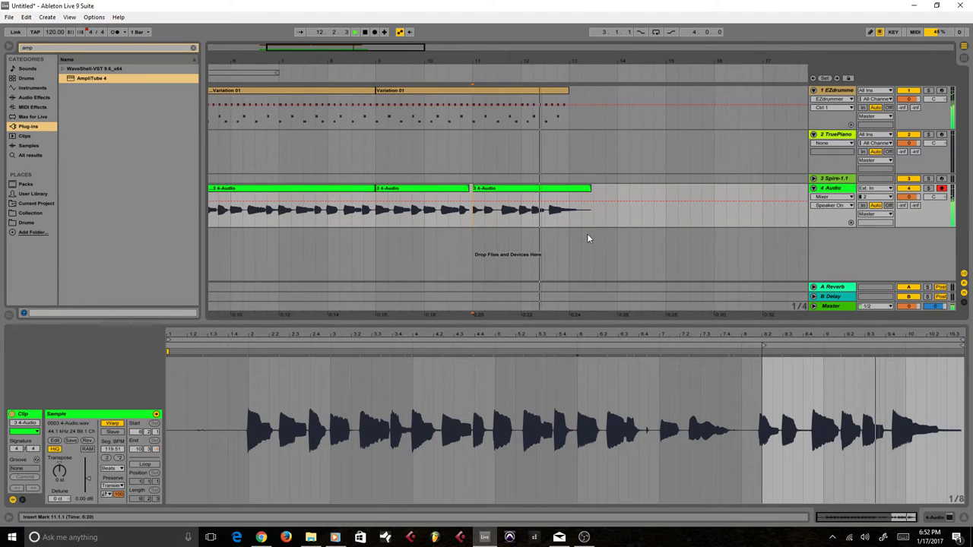
left_click_drag(590, 190, 569, 191)
key("space")
- Pin the last clip's first note at 8.2.1 with a warp marker and warp its third note onto the grid before beat 9
left_click(760, 355)
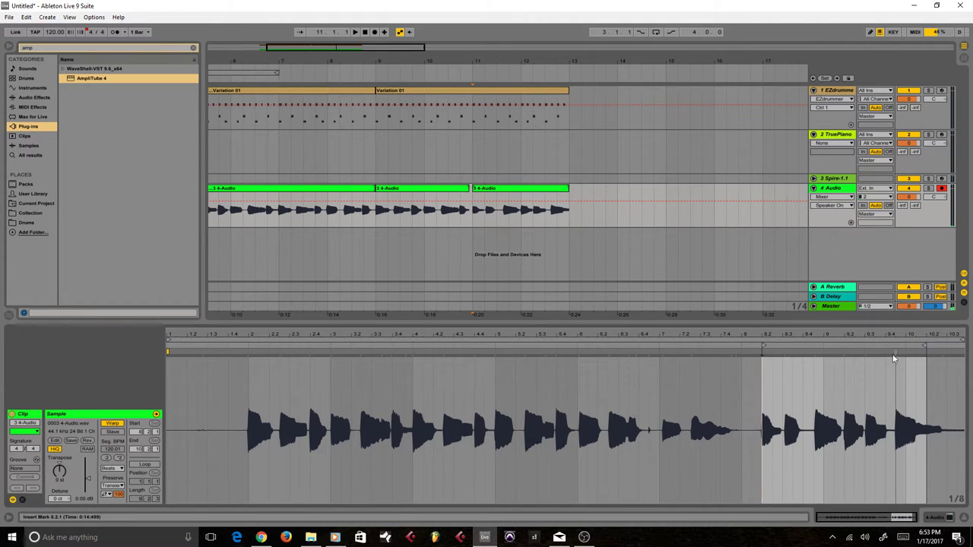
key("space")
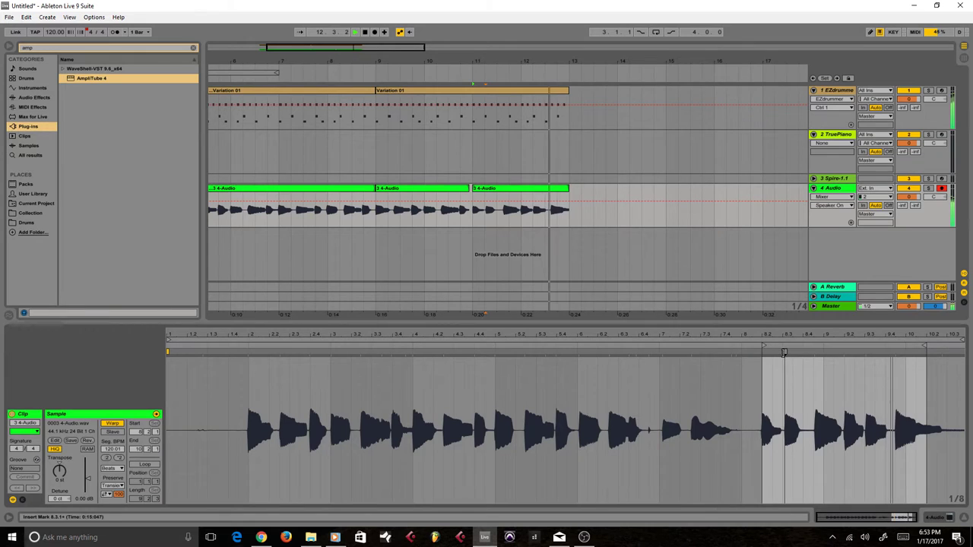
key("space")
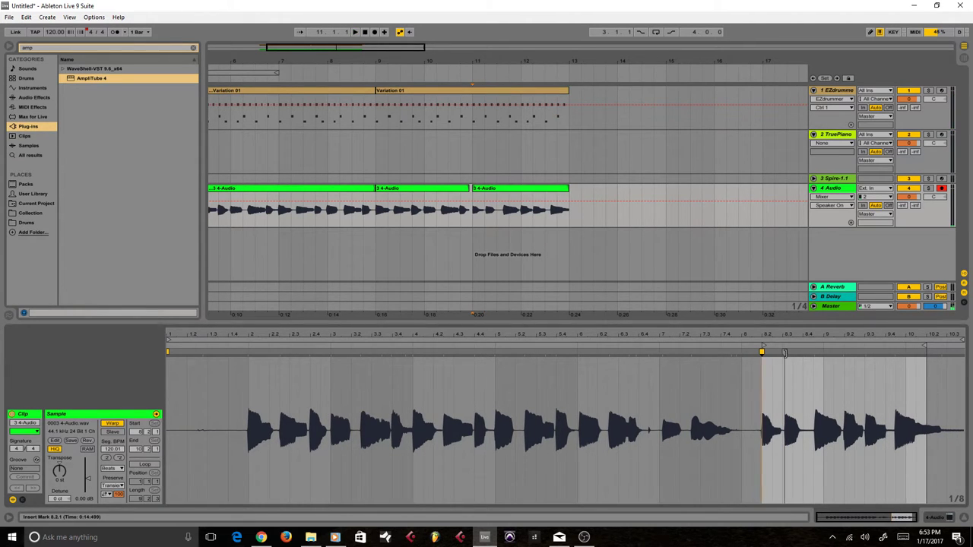
left_click_drag(785, 352, 782, 352)
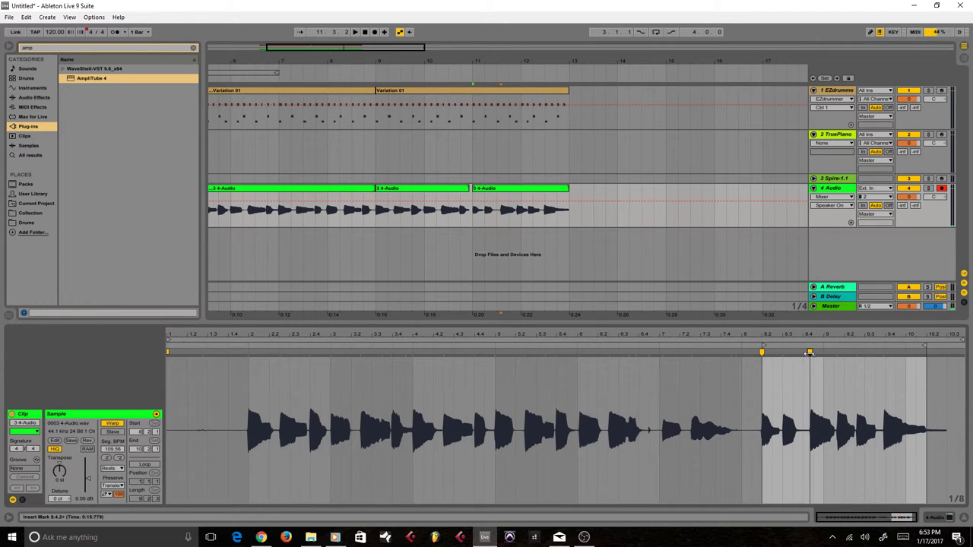
left_click_drag(809, 352, 813, 352)
left_click(471, 223)
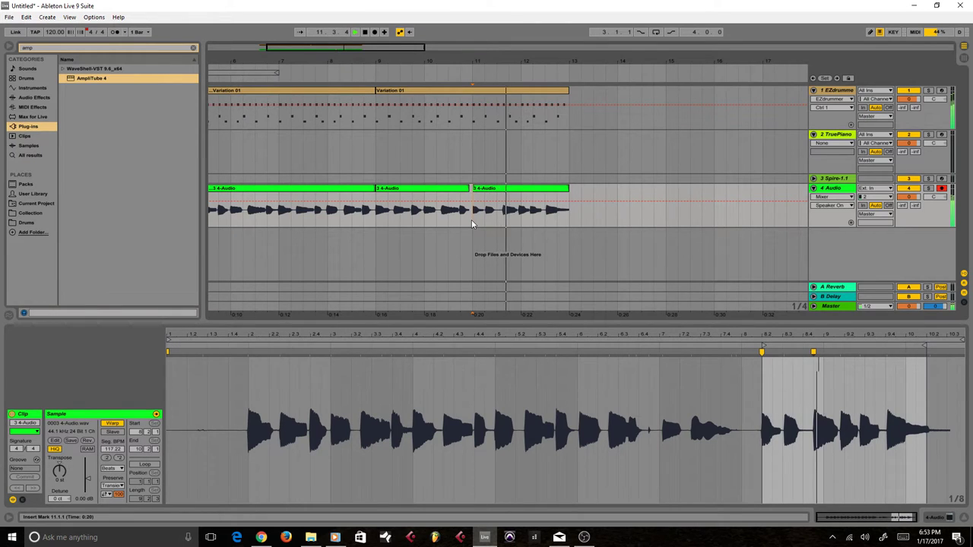
- Warp the last clip's remaining three notes onto the grid between 9.2 and 10, and play from bar 11 to check
double_click(840, 353)
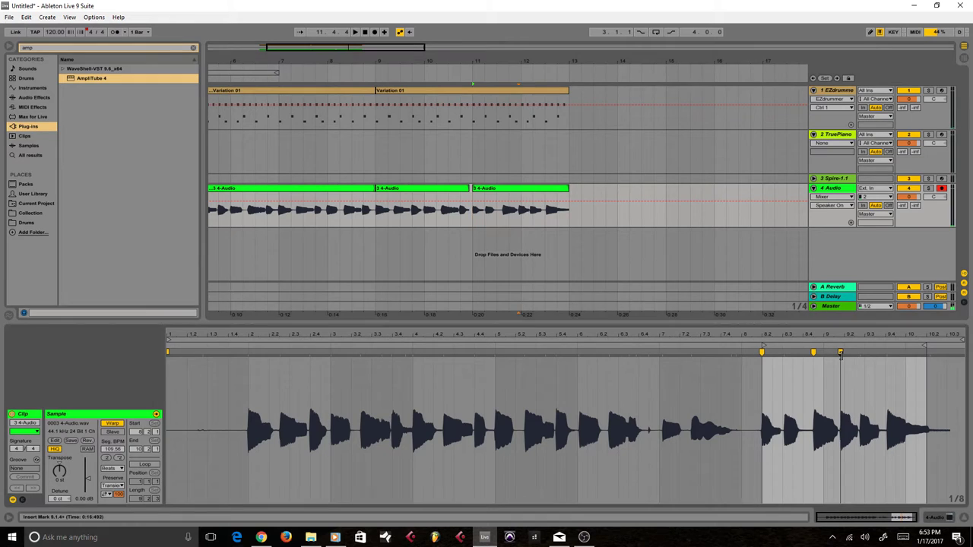
left_click_drag(840, 351, 844, 351)
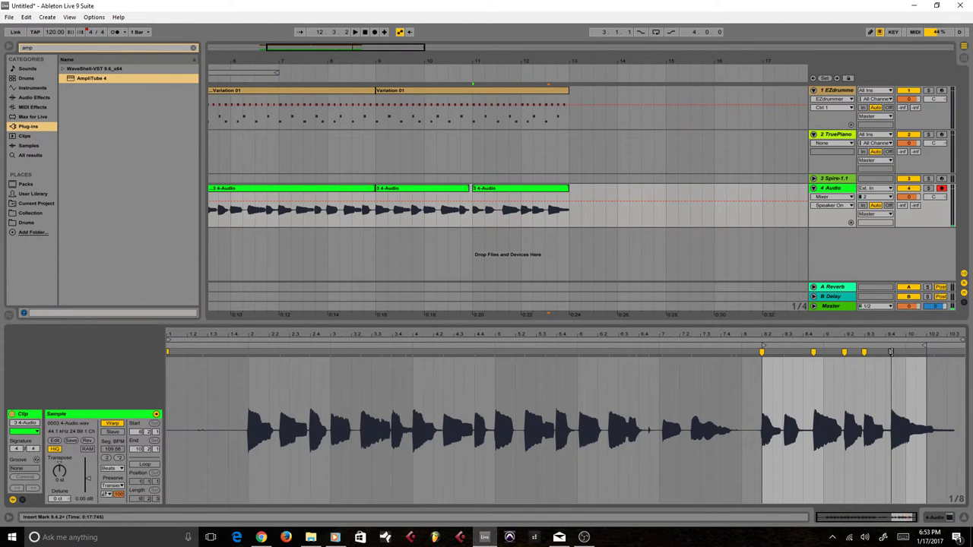
left_click_drag(892, 352, 896, 352)
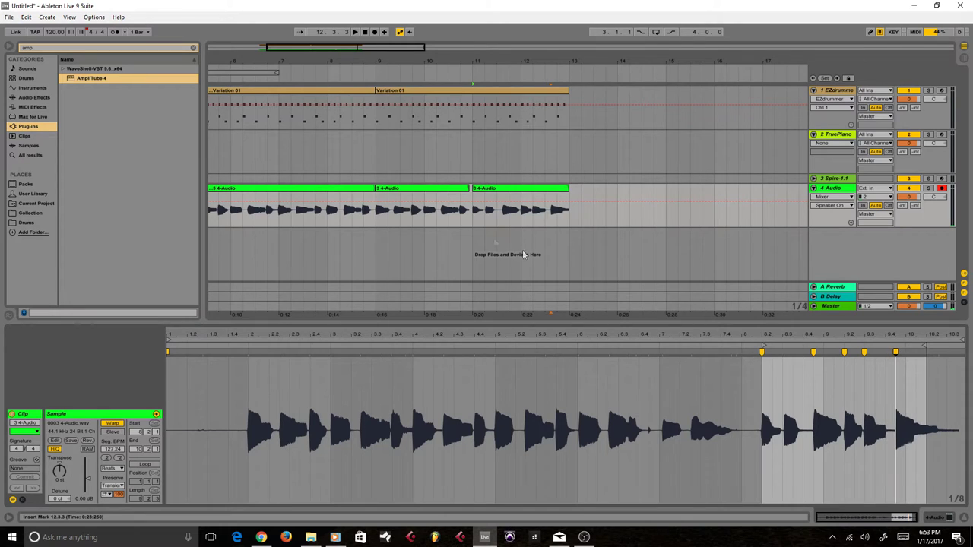
left_click(473, 218)
key("space")
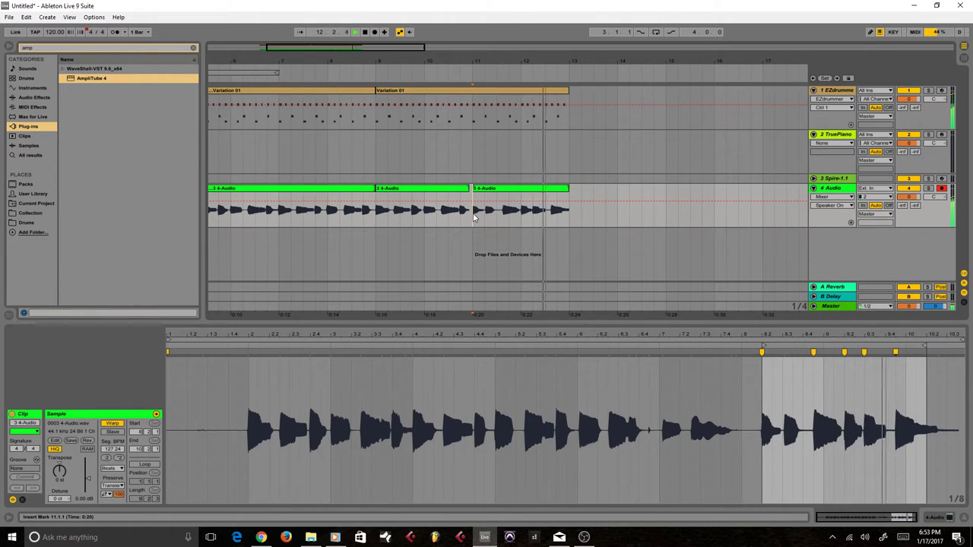
- Play the first audio clip from bar 5, add warp markers on its fifth and sixth notes and nudge the fifth slightly later
left_click_drag(408, 56, 505, 47)
left_click(327, 213)
key("space")
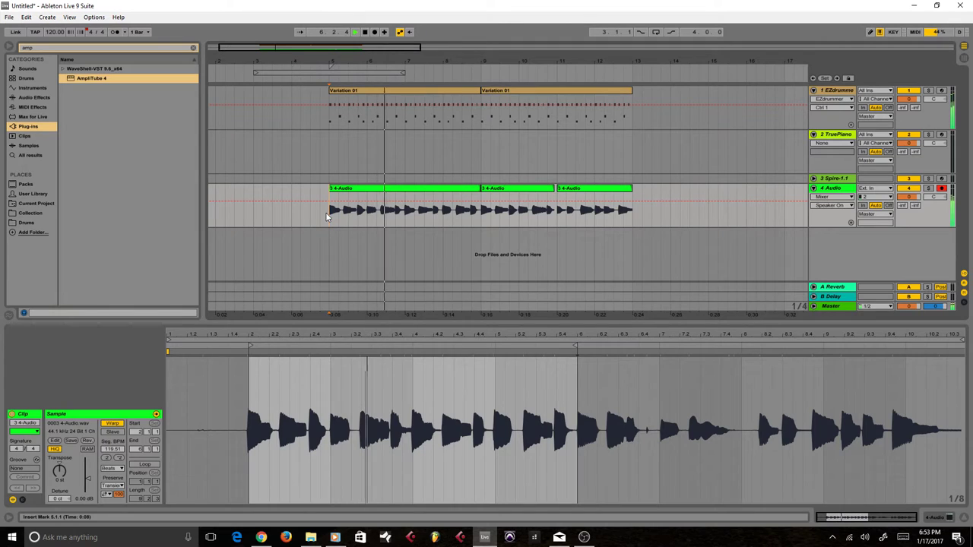
left_click(368, 434)
key("space")
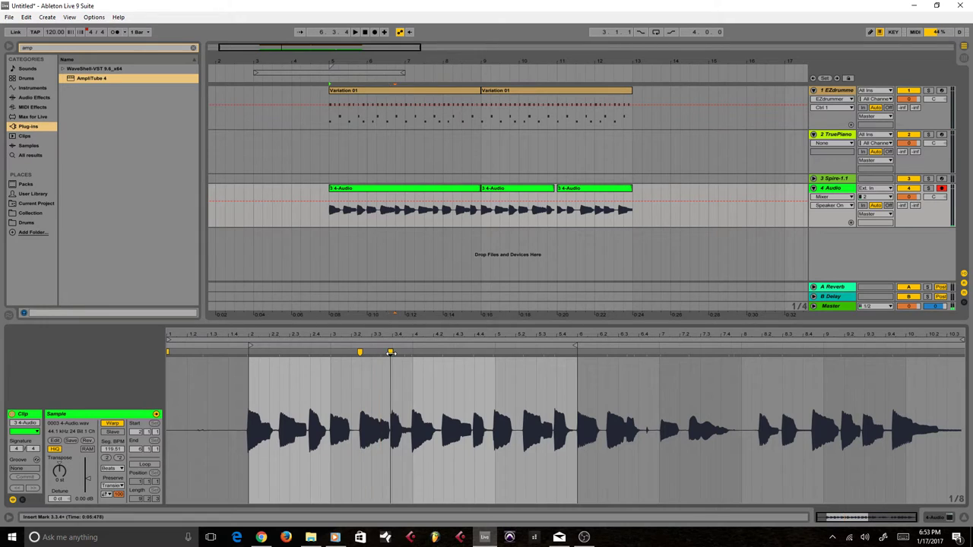
left_click_drag(360, 351, 362, 351)
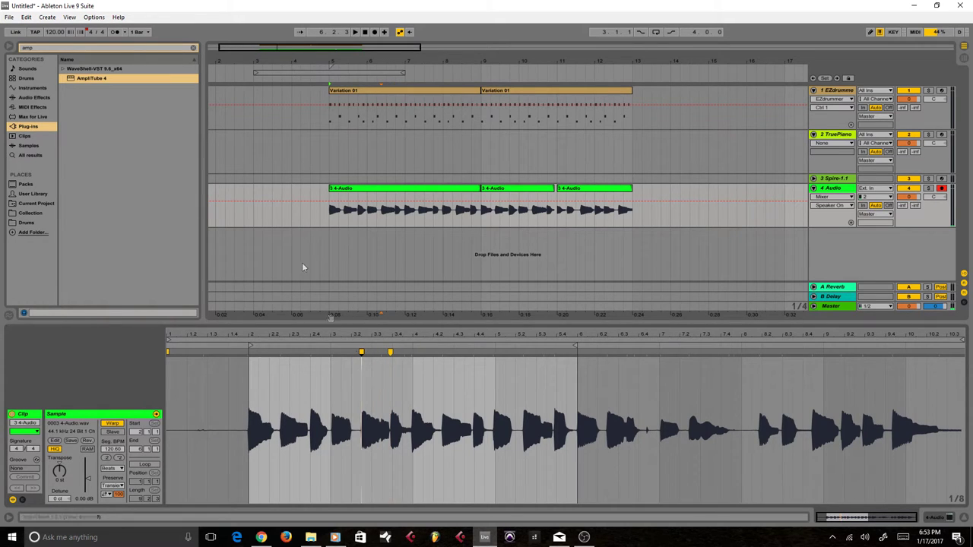
- Move the first clip's sixth-note warp marker to 3.4.1 and play the track back to check the timing
left_click(328, 213)
key("space")
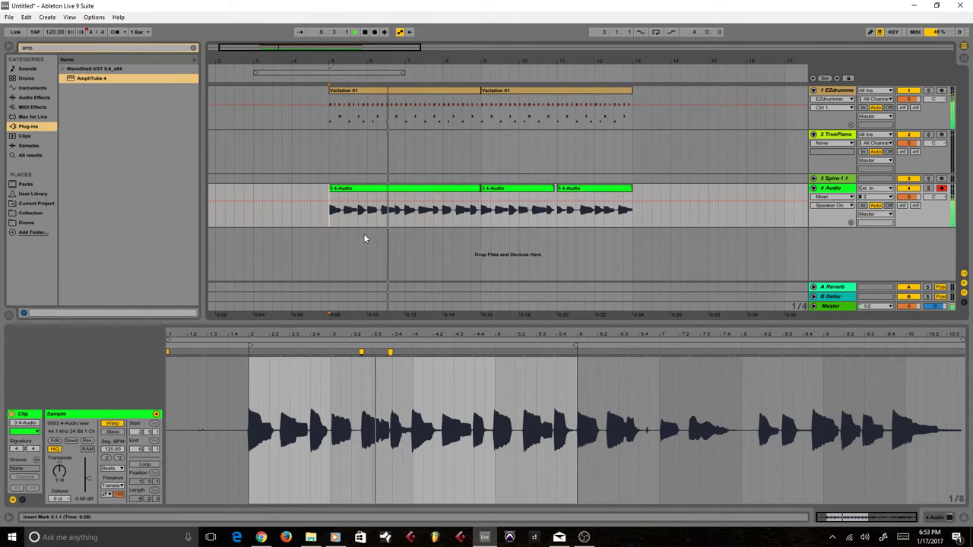
left_click(390, 352)
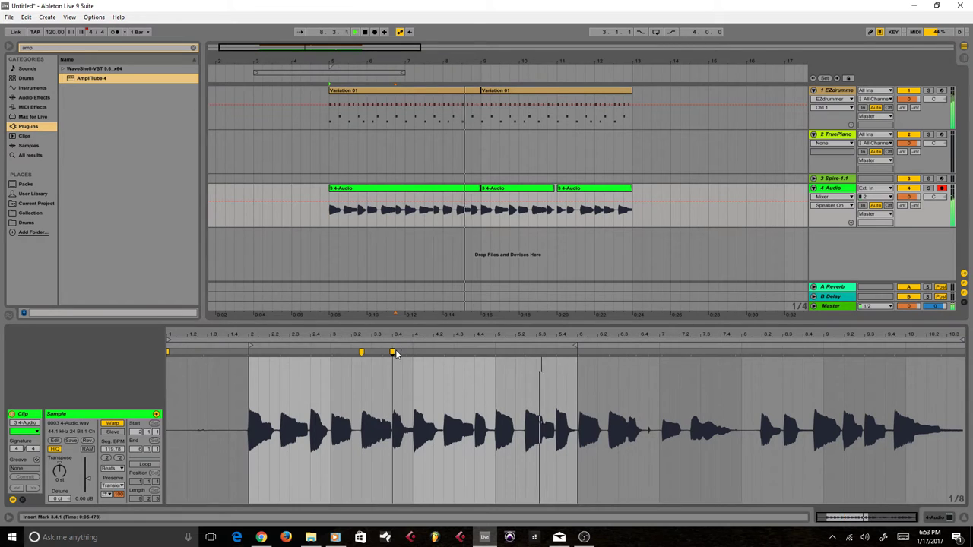
key("space")
key("space")
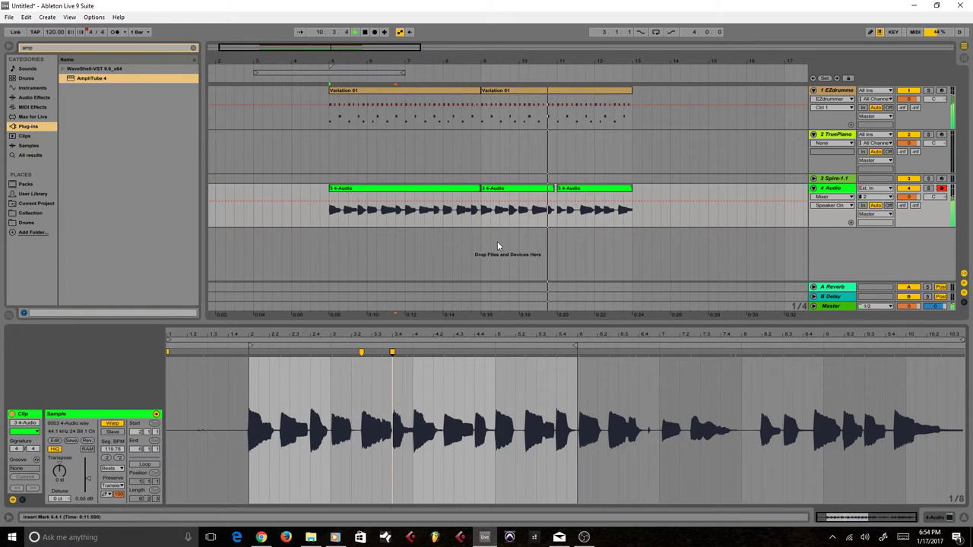
- Replace the middle audio clip at bars 9 to 11 with a copy of the corrected first two bars, and play from bar 5
left_click(522, 190)
key("Delete")
key("space")
left_click_drag(330, 220, 518, 187)
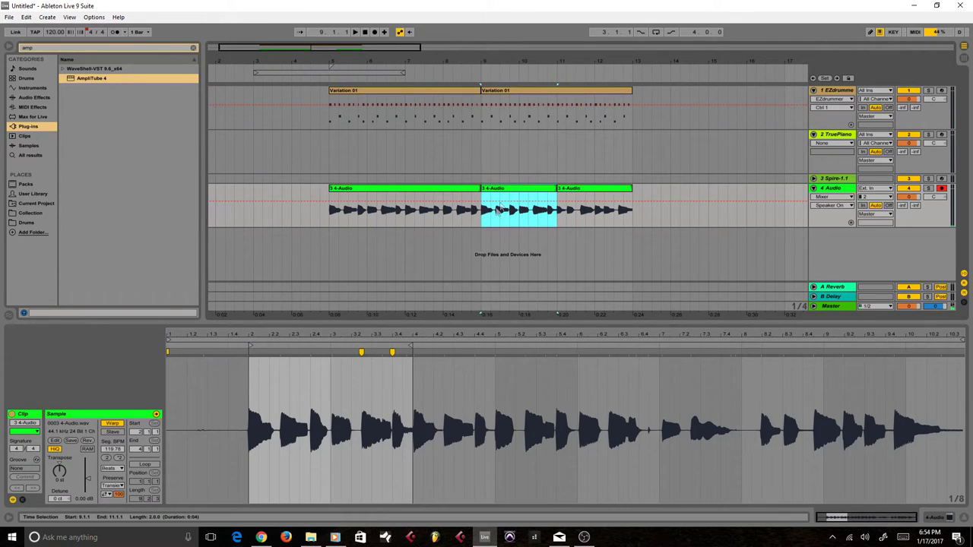
left_click(331, 213)
key("space")
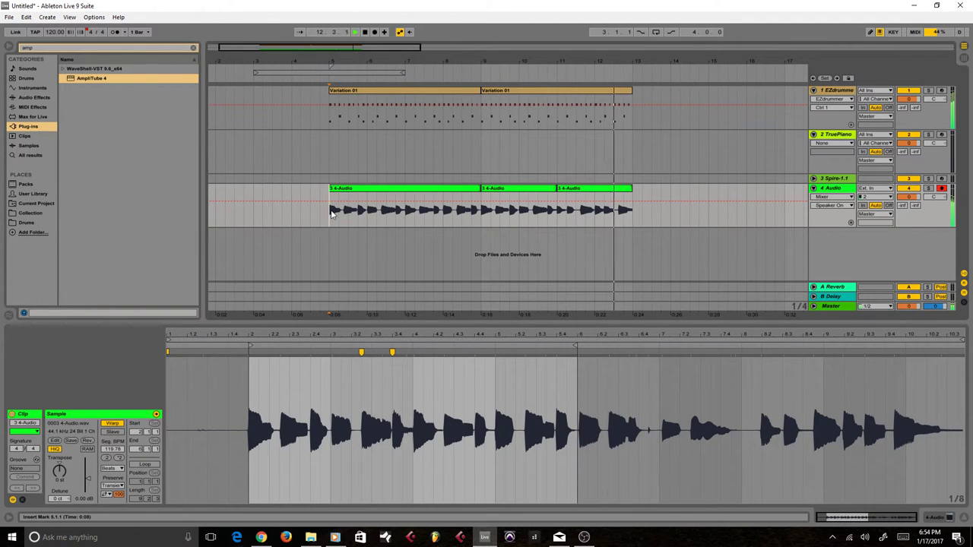
key("space")
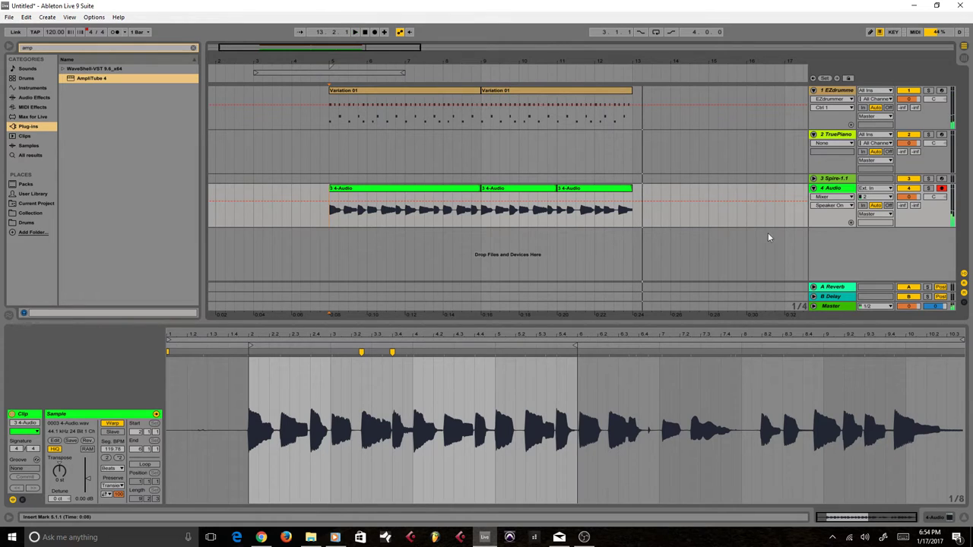
- Duplicate the 4 Audio track and delete all three clips from the duplicate
right_click(828, 190)
left_click(852, 210)
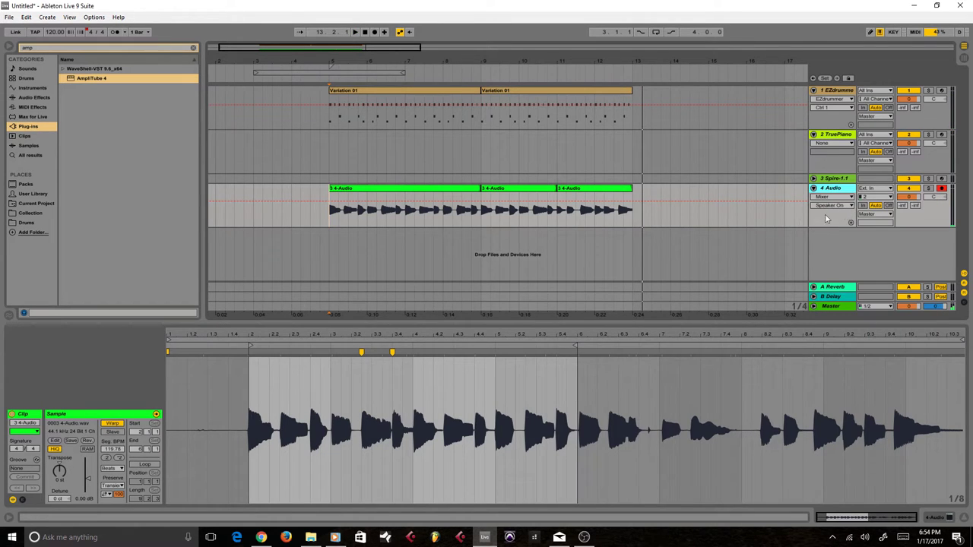
left_click(605, 241)
key("Delete")
left_click(522, 240)
key("Delete")
left_click(349, 244)
key("Delete")
left_click(332, 243)
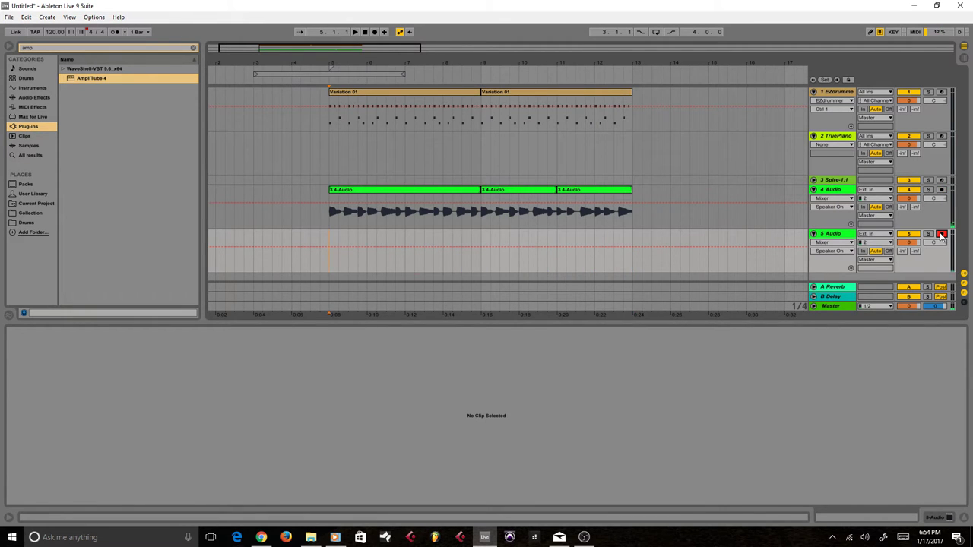
- Open the first Variation 01 clip on the EZdrummer track for note editing, with all pitches shown in the C2 octave
left_click(932, 117)
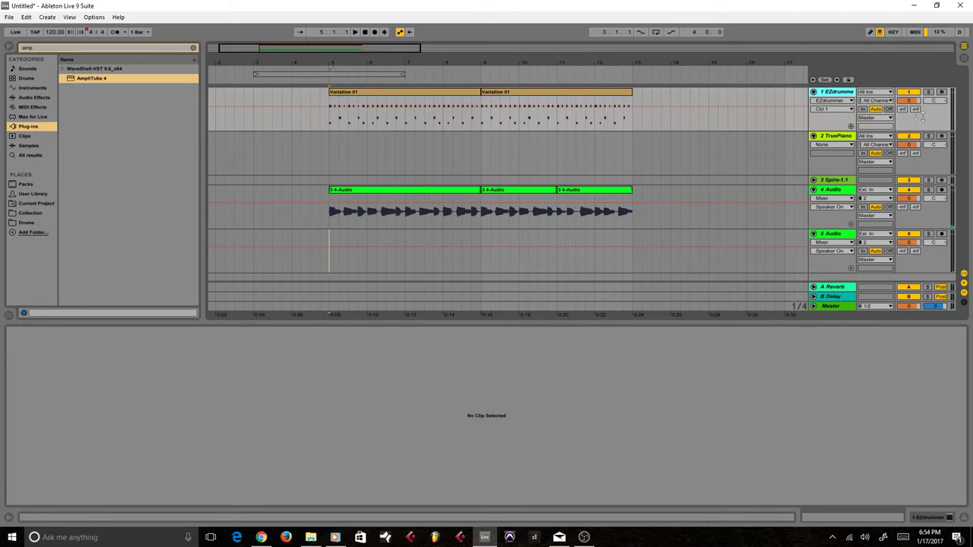
left_click(356, 95)
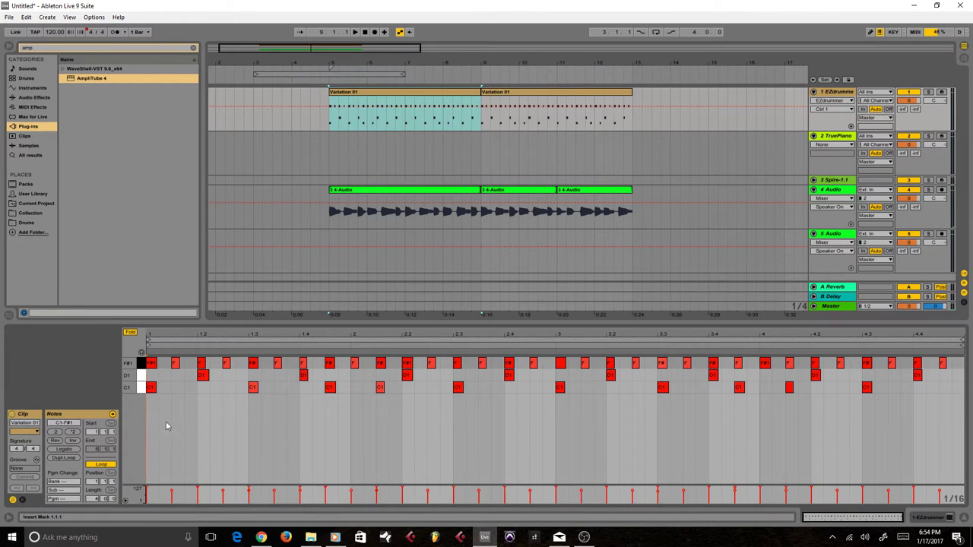
left_click(133, 334)
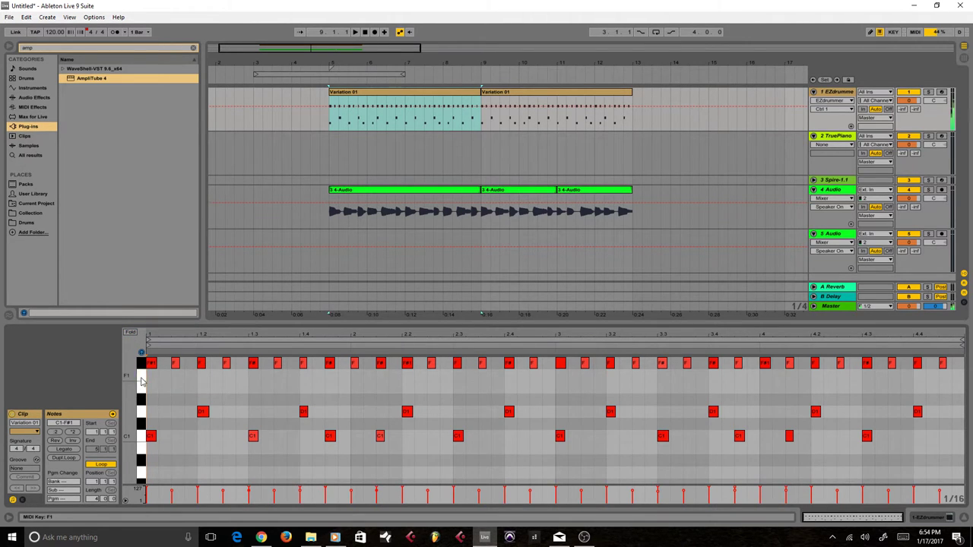
scroll(140, 382, "up", 5)
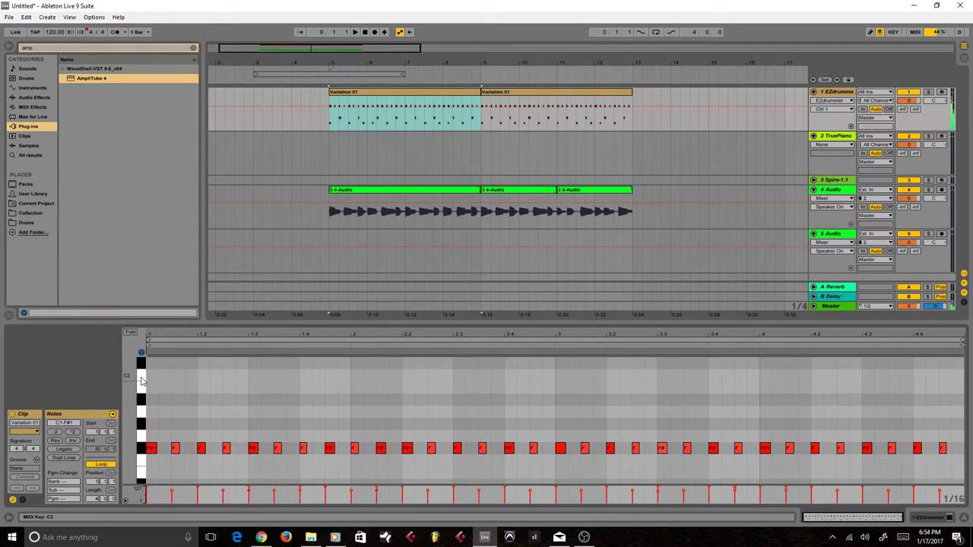
scroll(140, 382, "up", 4)
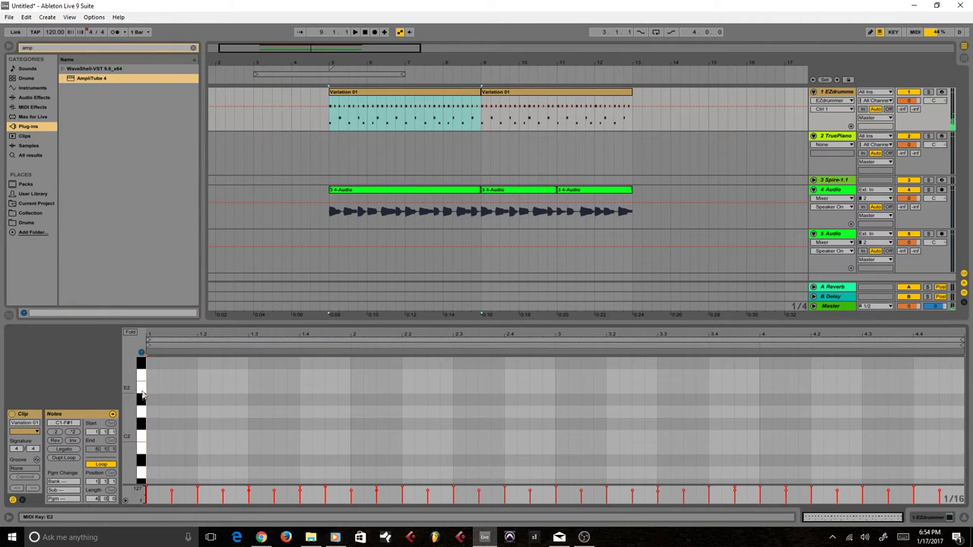
- Add a D#2 note at 1.2.3 in the drum clip, copy it to 1.4.3, and play from bar 5
double_click(247, 403)
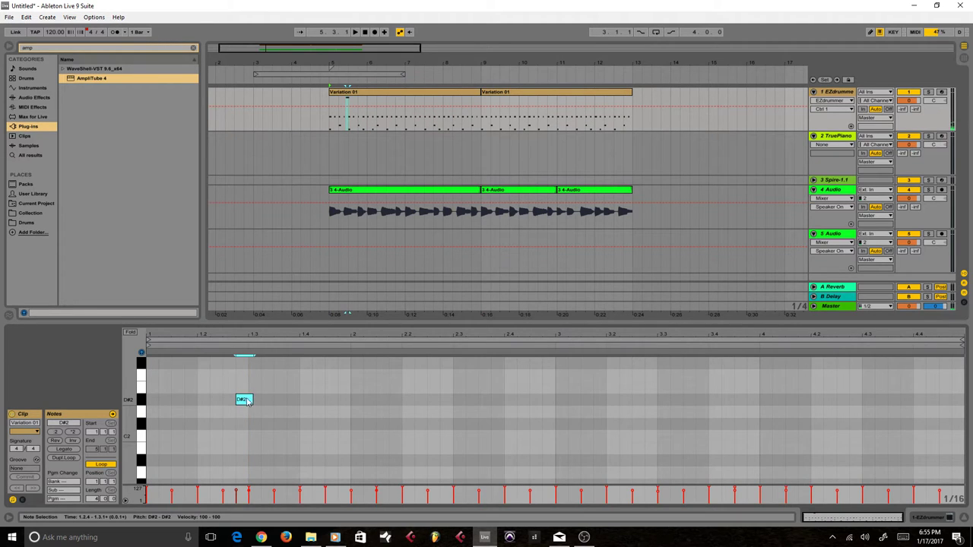
left_click_drag(236, 403, 337, 403)
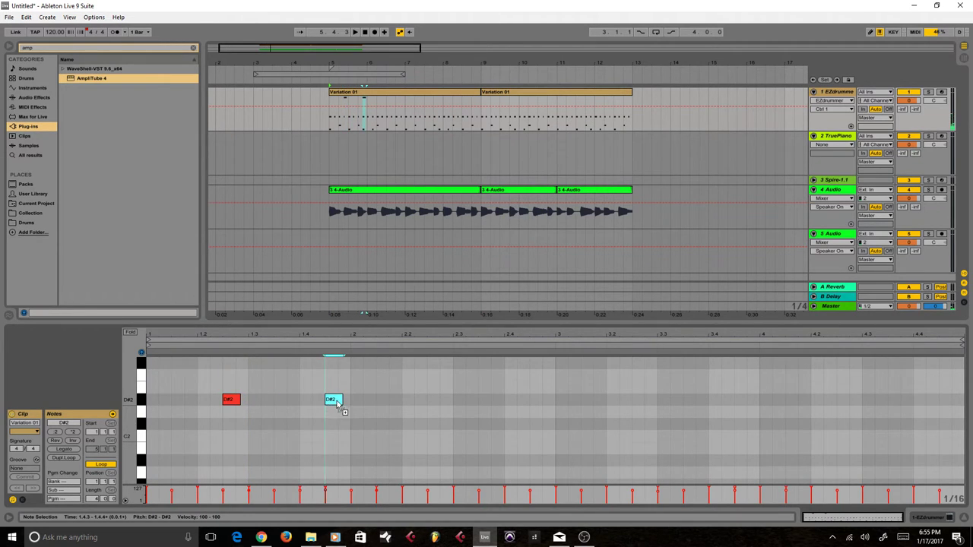
left_click(328, 123)
key("space")
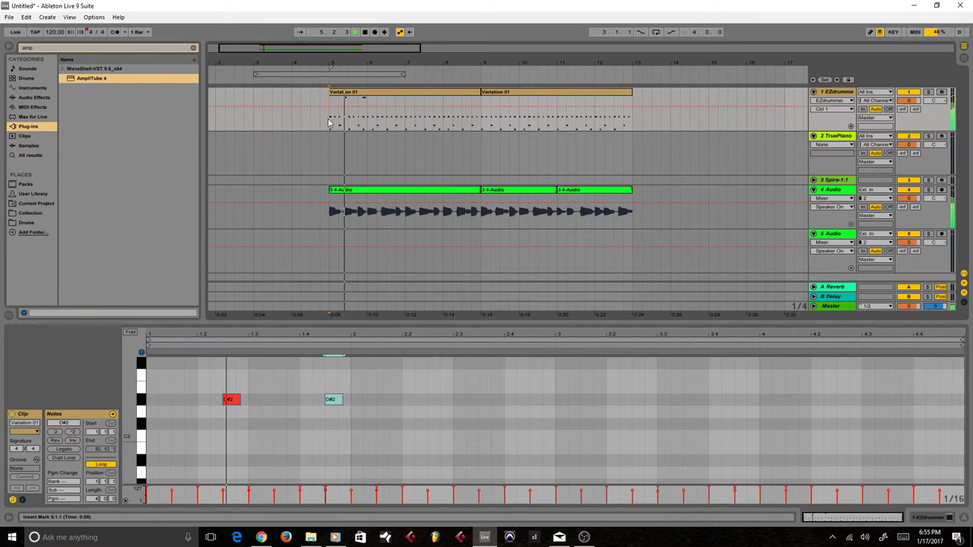
- Copy the two D#2 notes to 2.2.3 and 2.4.3 and add an E2 note at 1.1.1
left_click_drag(361, 423, 436, 405)
left_click(252, 387)
left_click(230, 400)
- Try the note at 1.2.3 on D2 during playback and move it back to D#2
mouse_move(230, 402)
left_mouse_down()
mouse_move(163, 390)
mouse_move(226, 402)
mouse_move(228, 413)
left_mouse_up()
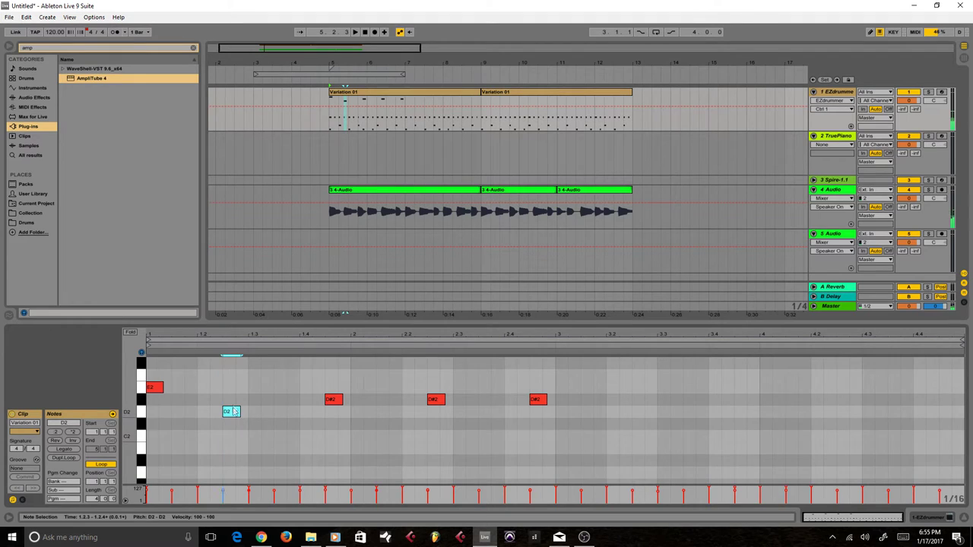
scroll(181, 422, "up", 2)
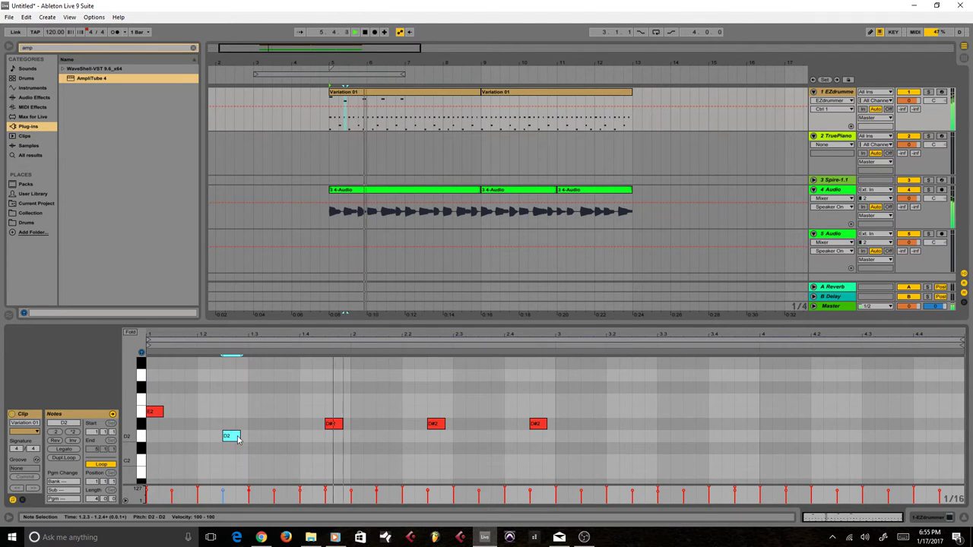
left_click_drag(223, 434, 235, 430)
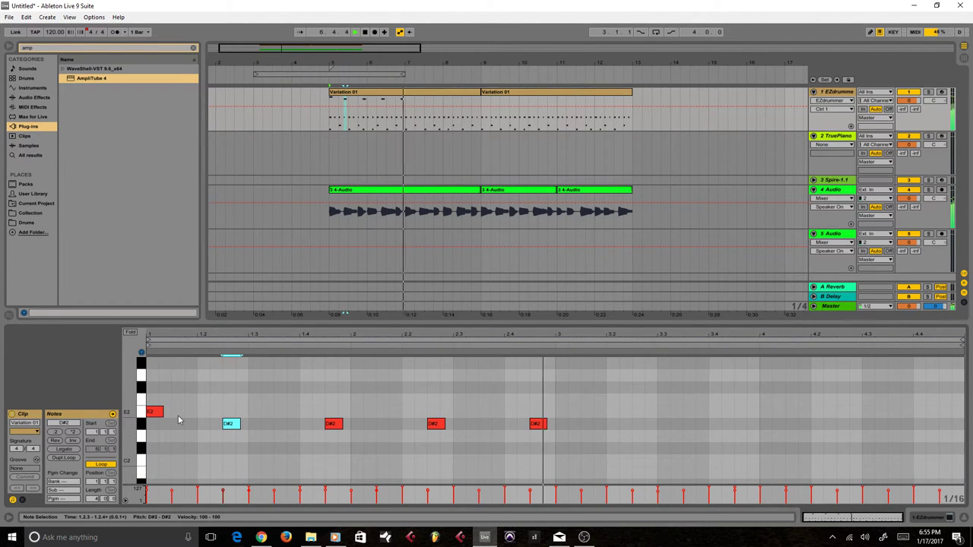
key("space")
- Raise the E2 note at 1.1.1 to F#2, copy it to beats 1.2, 1.3 and 1.4, and play the pattern
left_click_drag(155, 411, 158, 405)
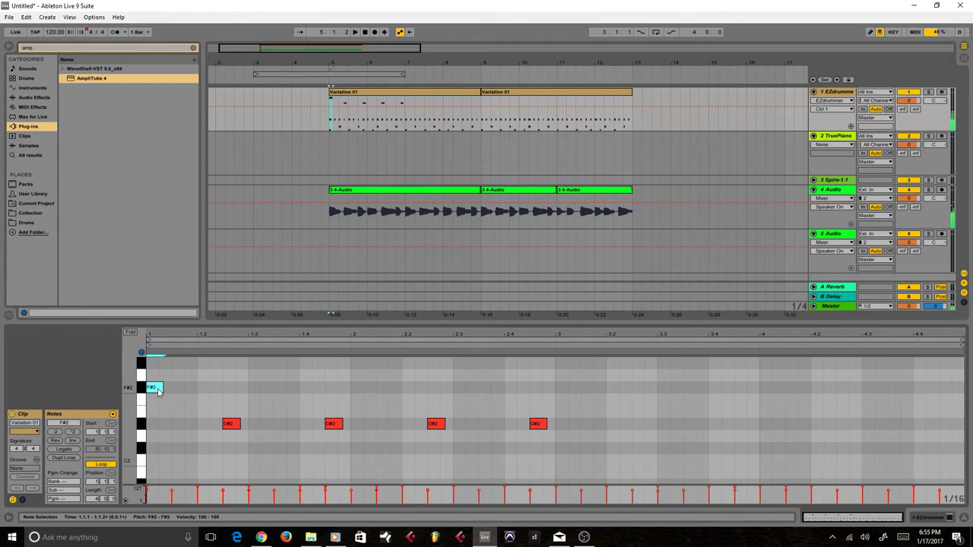
left_click_drag(158, 391, 240, 389)
left_click(180, 387, "shift")
left_click_drag(180, 388, 329, 387)
left_click_drag(267, 389, 280, 389)
key("space")
key("space")
- Move the four F#2 notes of the first bar up to G3, auditioning the sounds along the way
left_click_drag(356, 402, 161, 394)
key("space")
key("space")
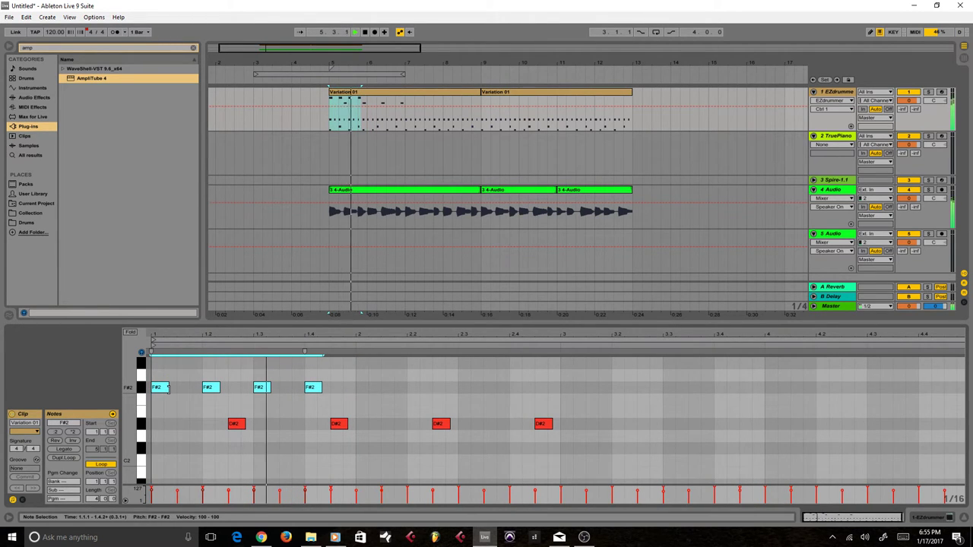
key("space")
left_click_drag(167, 389, 166, 368)
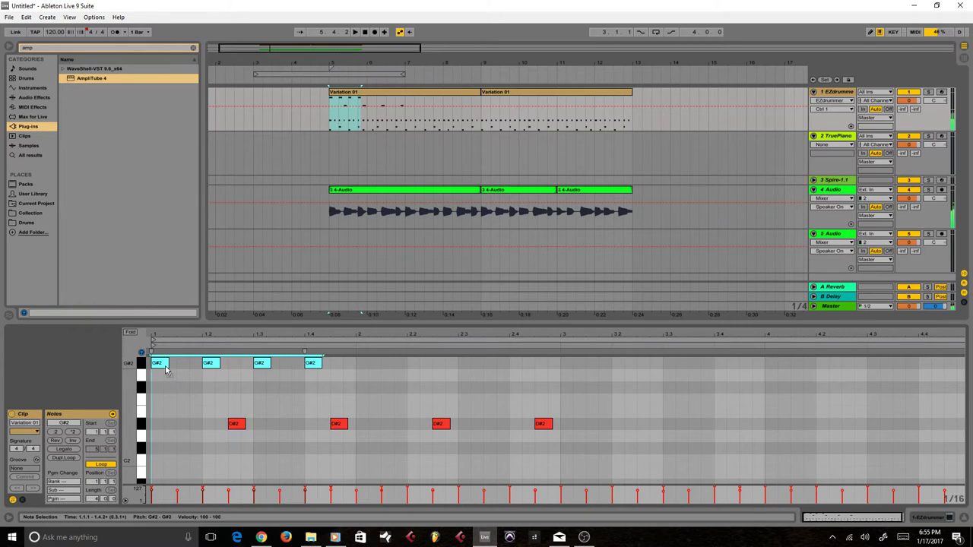
scroll(168, 388, "up", 3)
left_click_drag(161, 400, 167, 370)
key("space")
scroll(170, 406, "up", 3)
key("space")
- Copy the G3 notes into bar 2 and the resulting two-bar pattern into bars 3 and 4, checking with playback
left_click_drag(338, 444, 371, 426)
key("space")
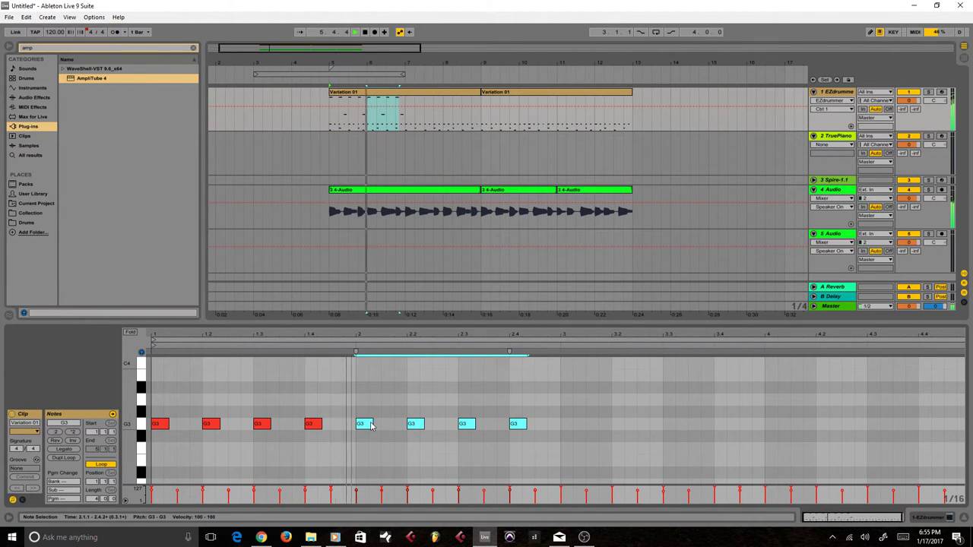
key("space")
left_click_drag(558, 445, 564, 424)
key("ctrl+a")
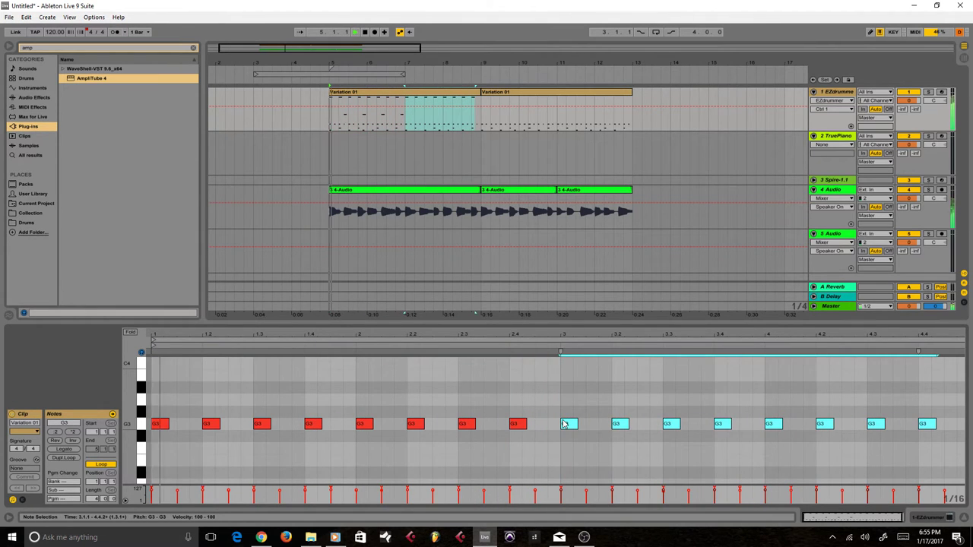
- Replace the second Variation 01 clip at bar 9 with a duplicate of the edited first drum clip
left_click(492, 97)
key("Delete")
left_click(471, 96)
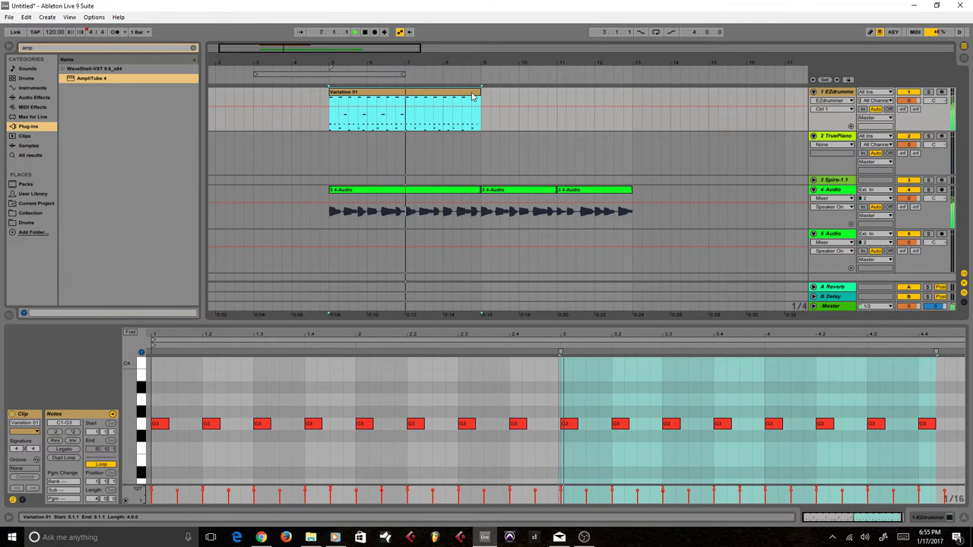
key("ctrl+d")
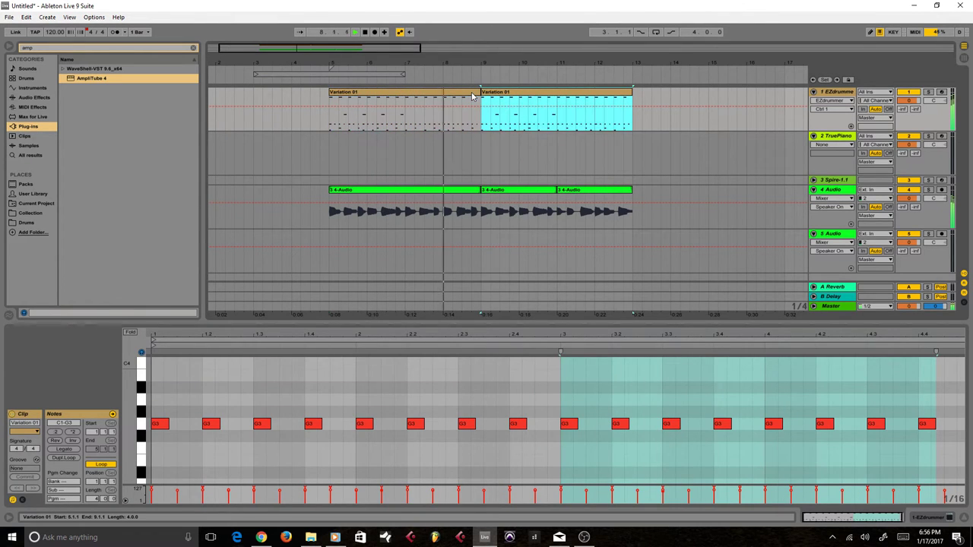
- Delete the first Variation 01 clip at bars 5 to 9 and play from bar 5
left_click(471, 96)
key("Delete")
left_click(330, 123)
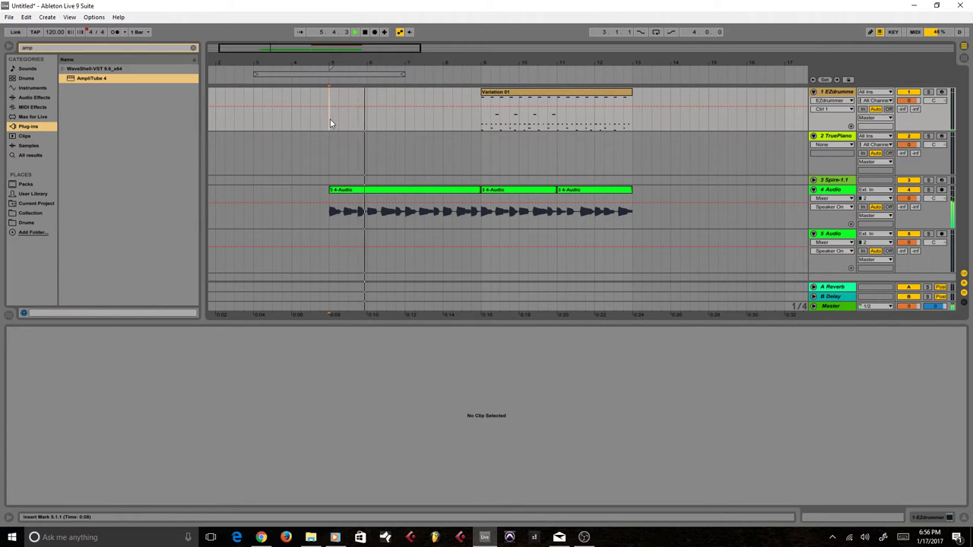
- Replace the second and third clips on 4 Audio with a duplicate of the first clip at bar 9, and play from there
left_click(836, 193)
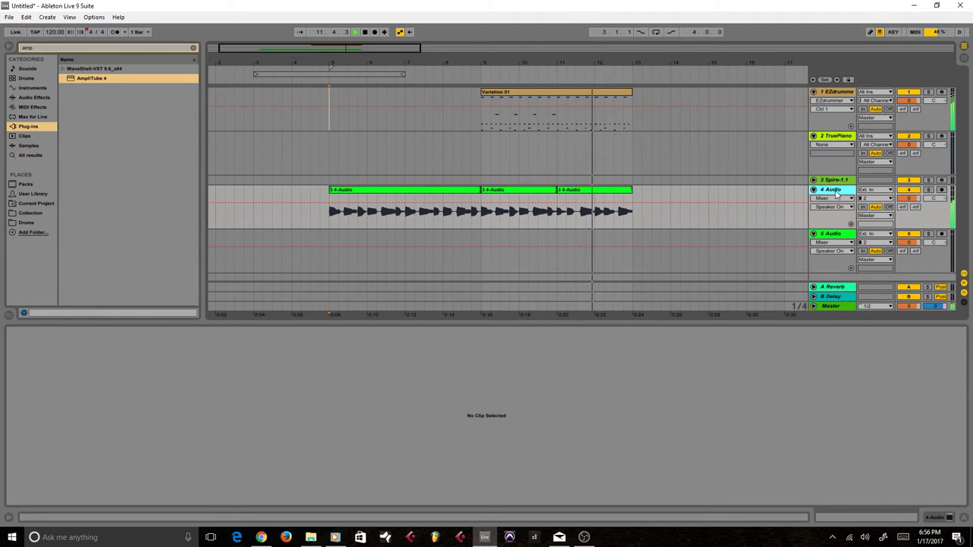
left_click(547, 197)
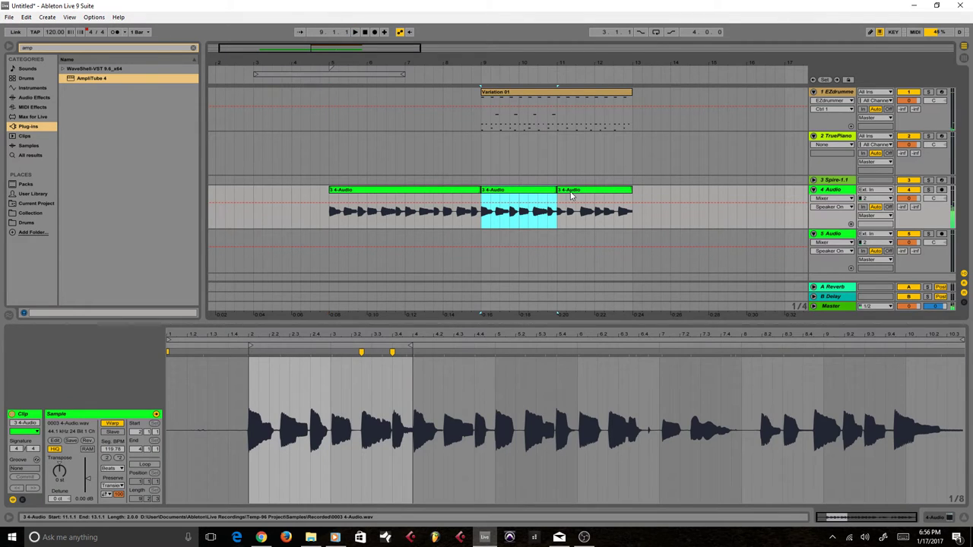
left_click(571, 196)
key("Delete")
left_click(551, 195)
key("Delete")
left_click(469, 193)
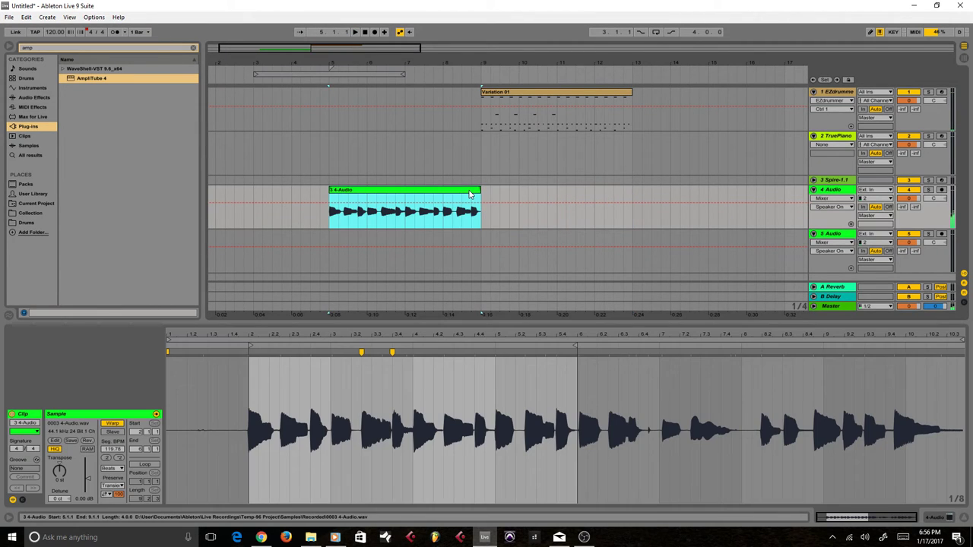
key("ctrl+d")
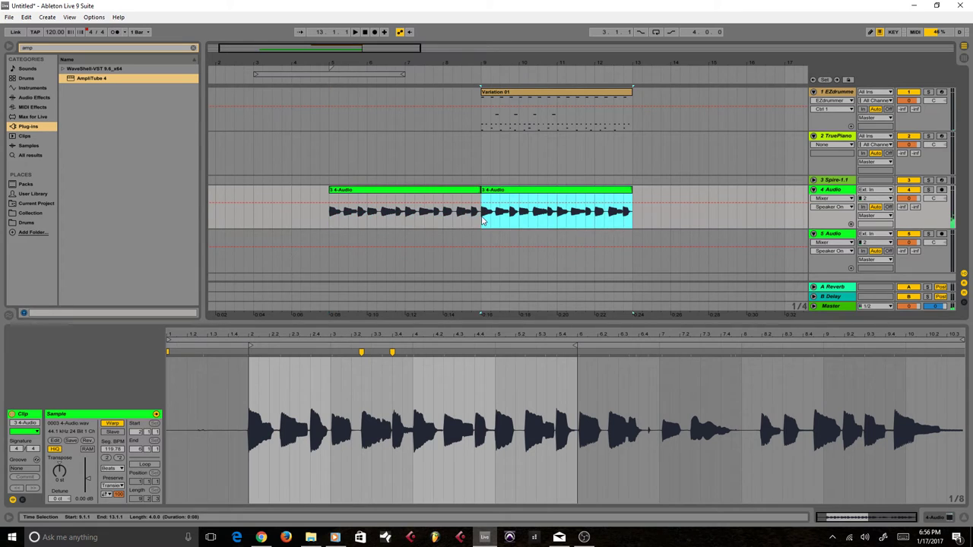
left_click(481, 220)
key("space")
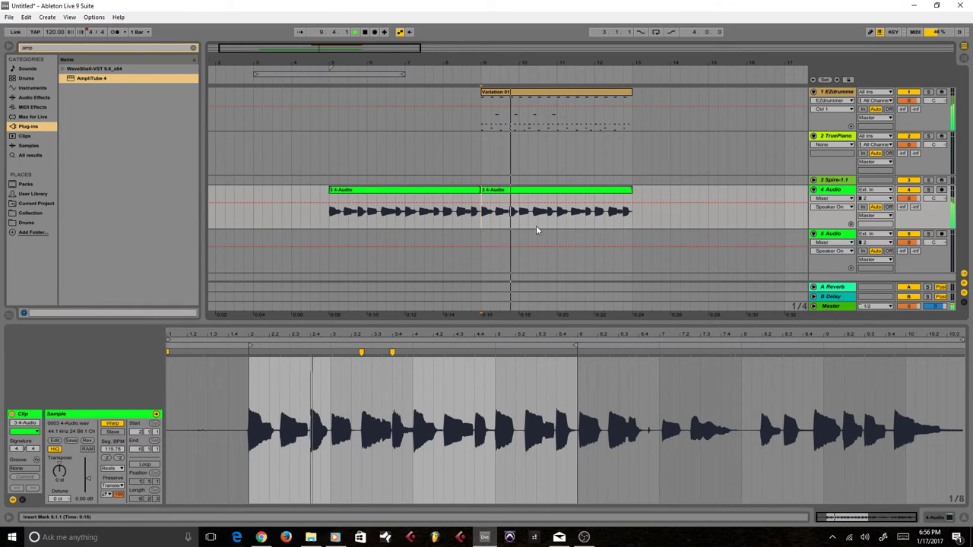
- Split the 4 Audio section from 12.1.1 to 12.2.1 into its own clip, reverse it, and play from 11.3.1
left_click(600, 219)
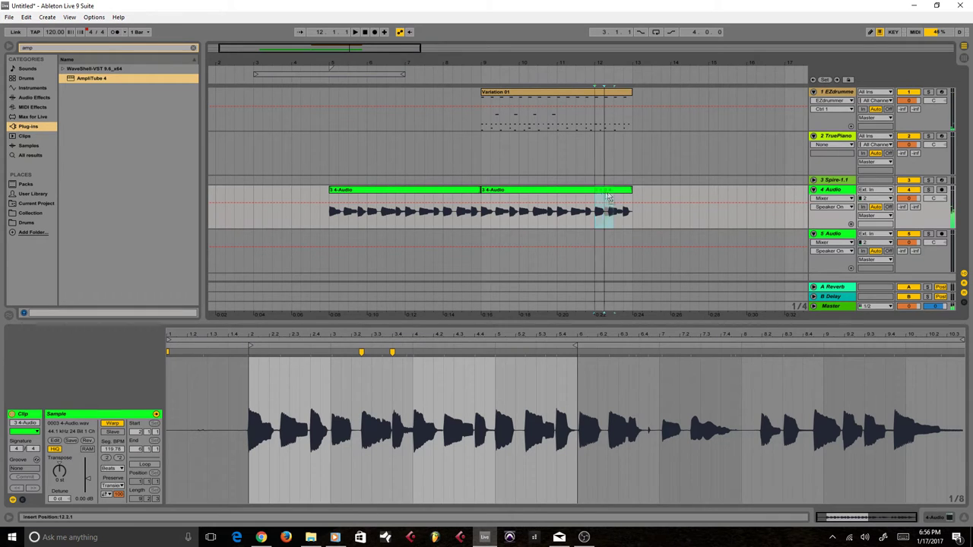
key("ctrl+e")
double_click(599, 193)
double_click(601, 191)
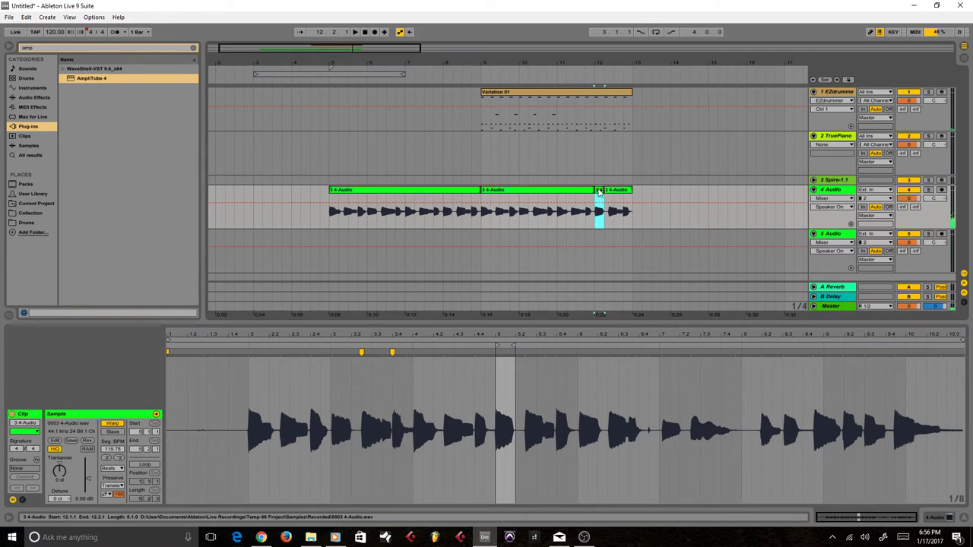
left_click(88, 441)
left_click(580, 215)
key("space")
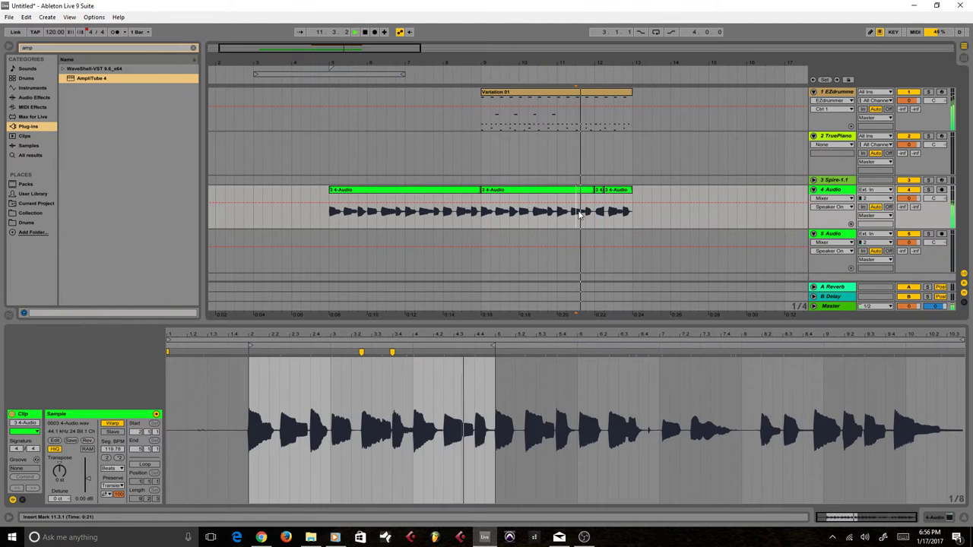
key("space")
- Reverse the last 4 Audio clip from 12.2.1 to 13.1.1 and play from 11.4.1
left_click_drag(605, 196, 631, 205)
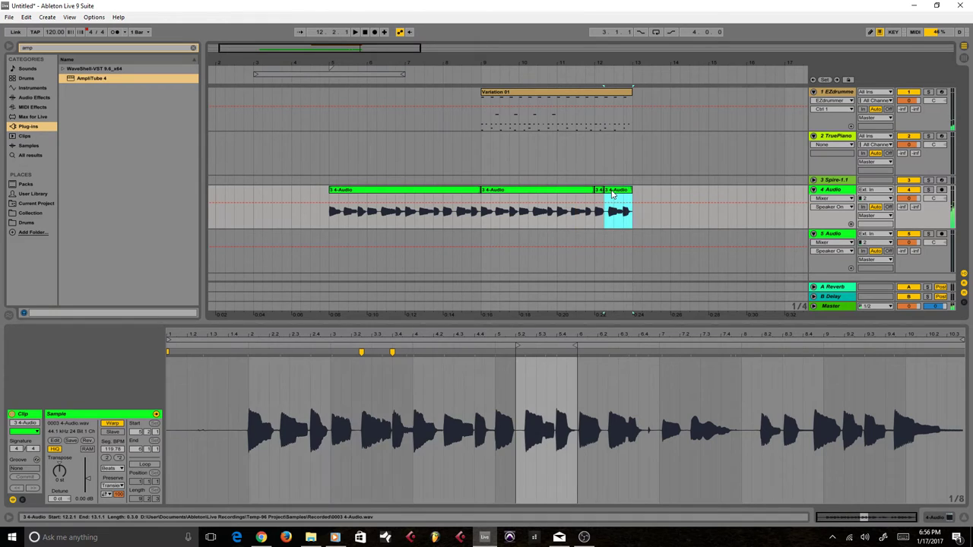
left_click(87, 442)
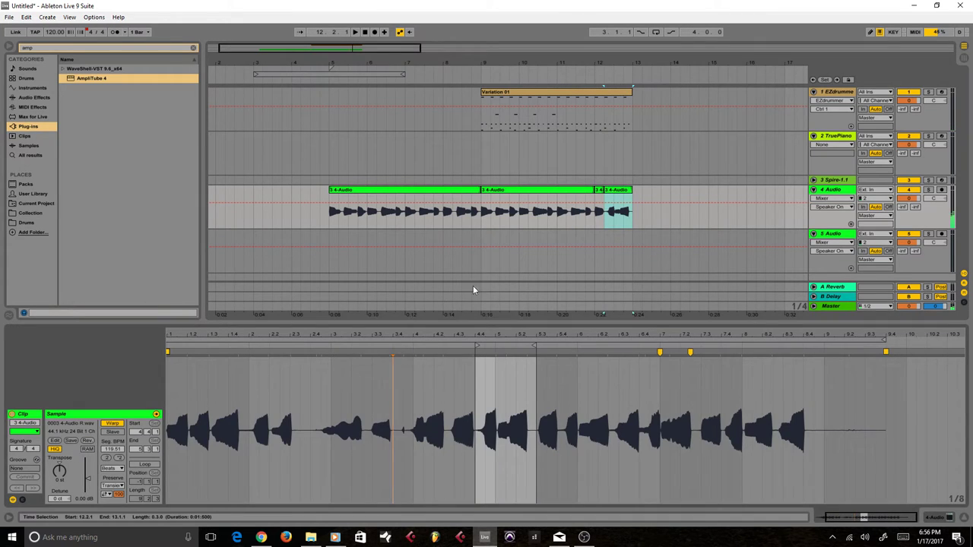
left_click(583, 215)
key("space")
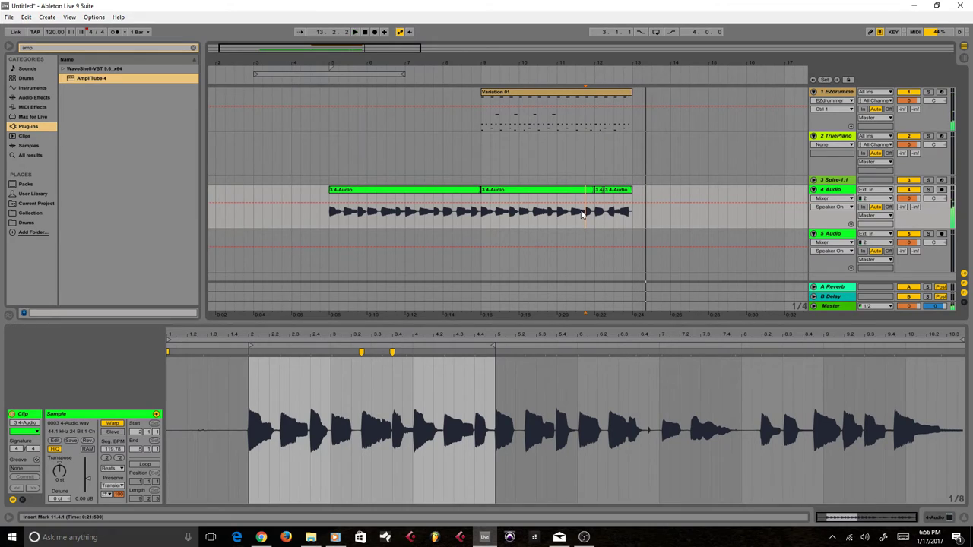
key("space")
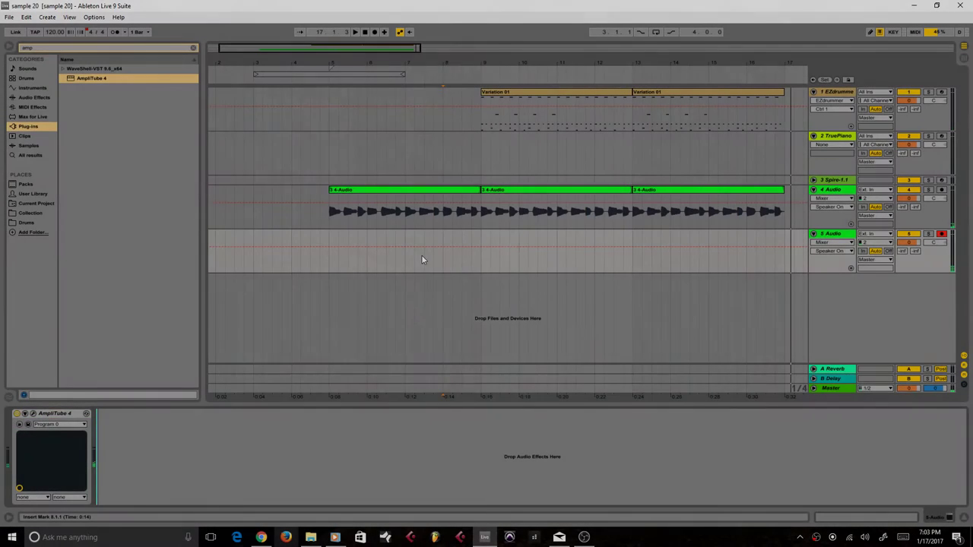
- Play the section from 7.1.1, and record a new take on 5 Audio from bar 7 past bar 17
left_click(422, 257)
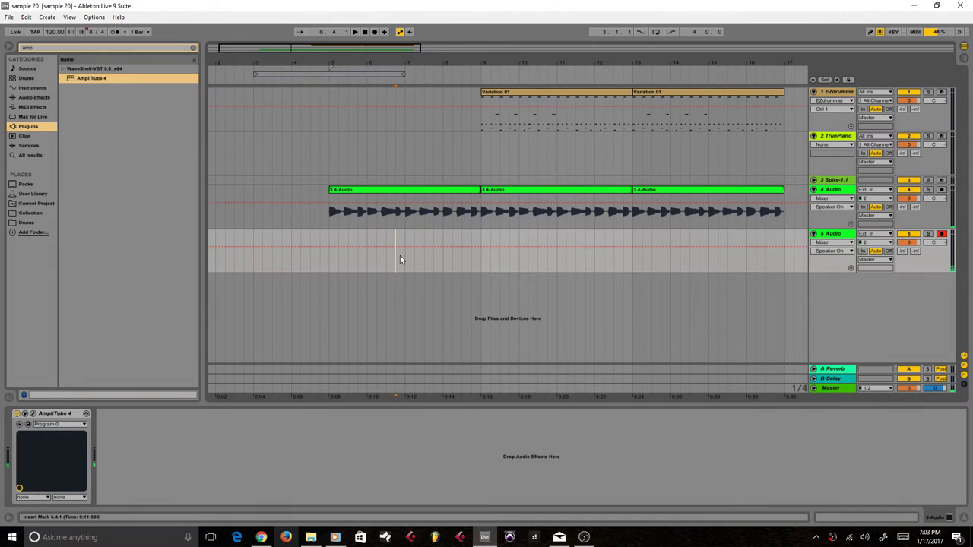
key("space")
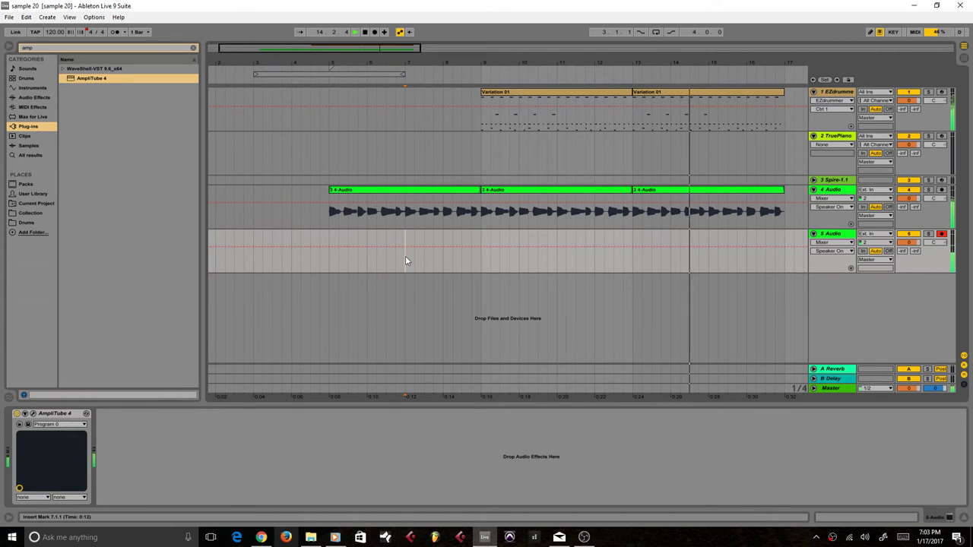
key("space")
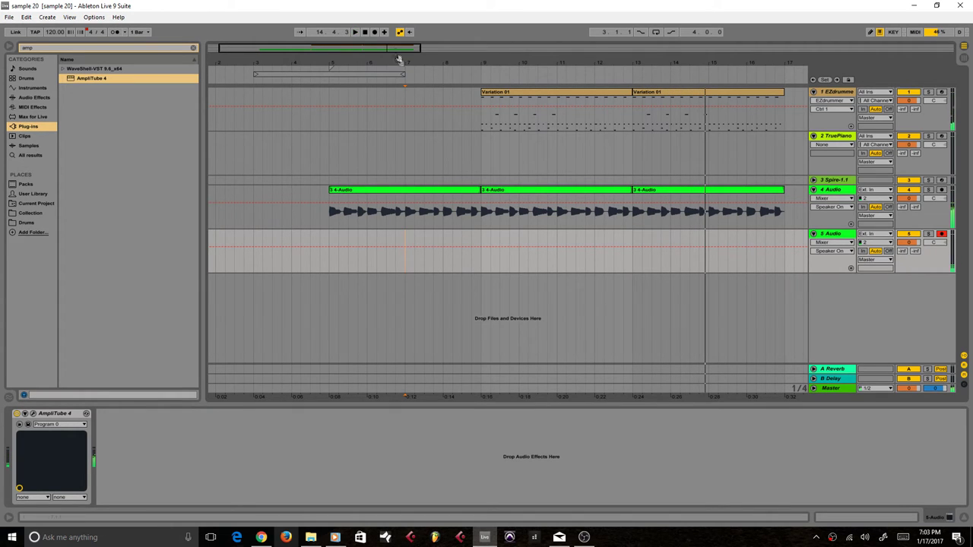
left_click(374, 32)
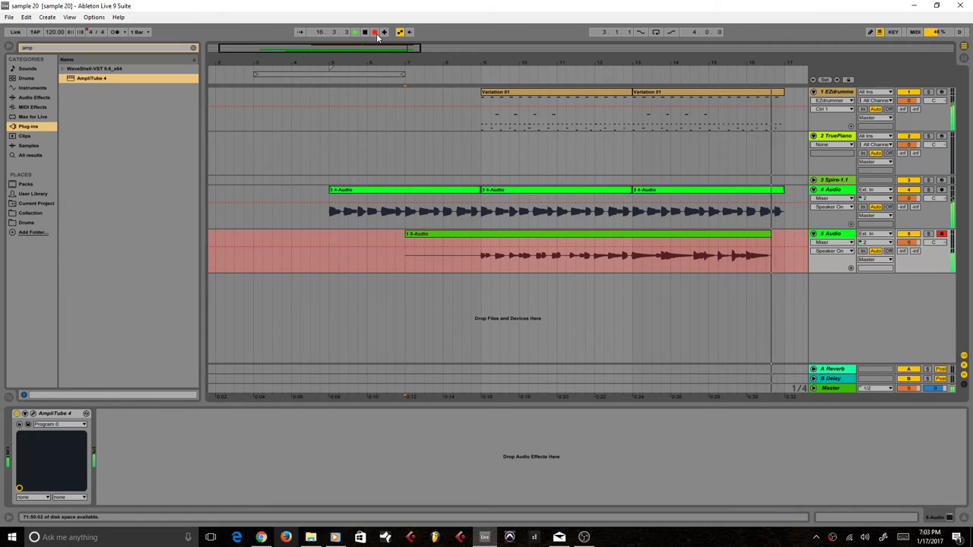
key("space")
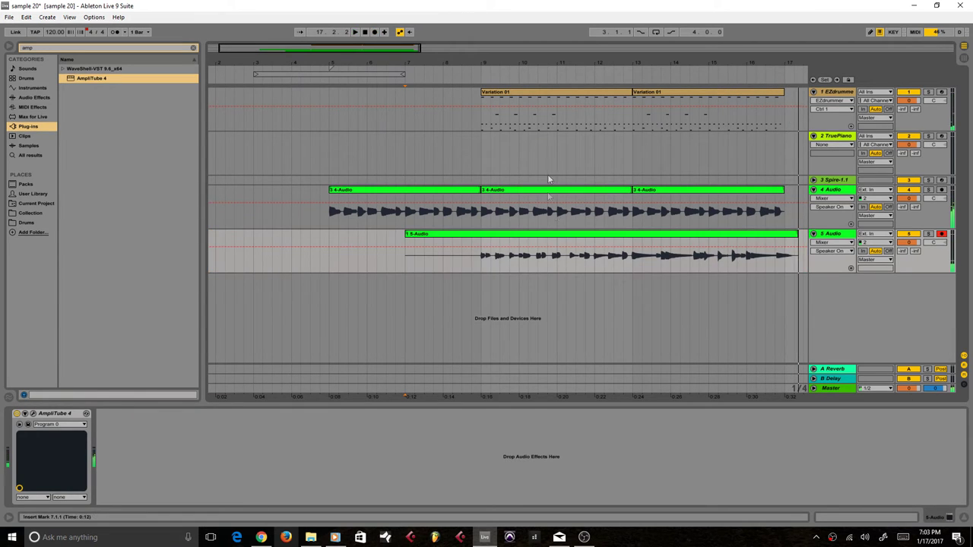
- Open the recorded 5 Audio clip's waveform for editing and play the take back from 9.1.1
left_click(469, 263)
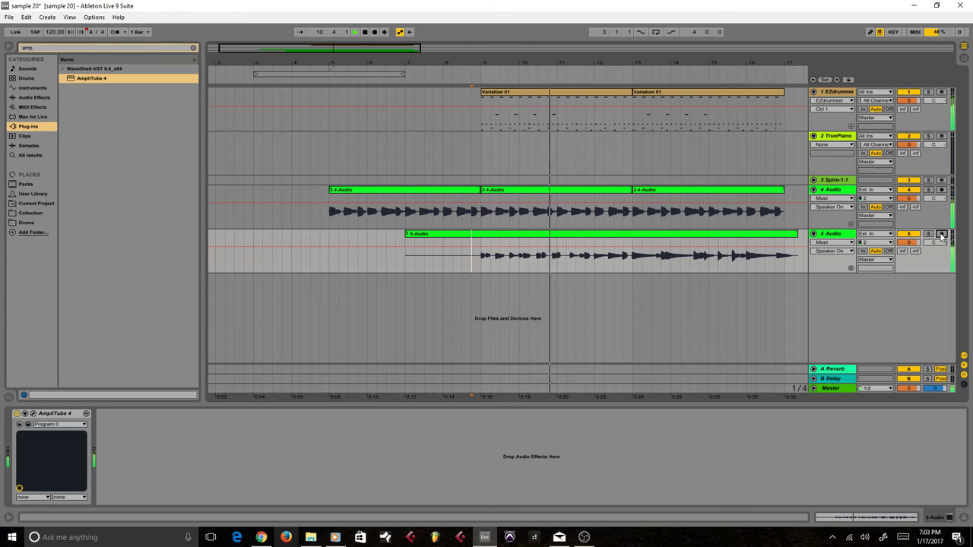
left_click(578, 233)
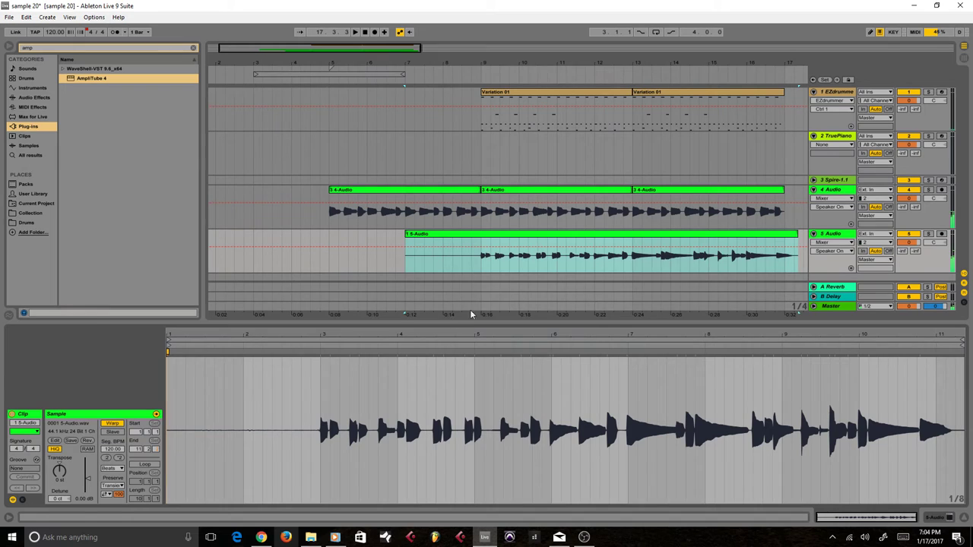
left_click(461, 388)
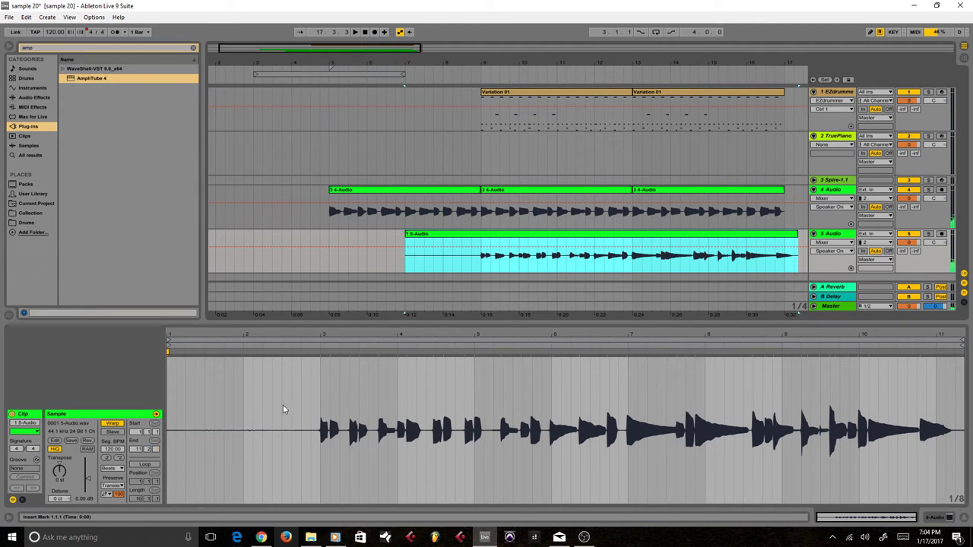
left_click(327, 402)
key("space")
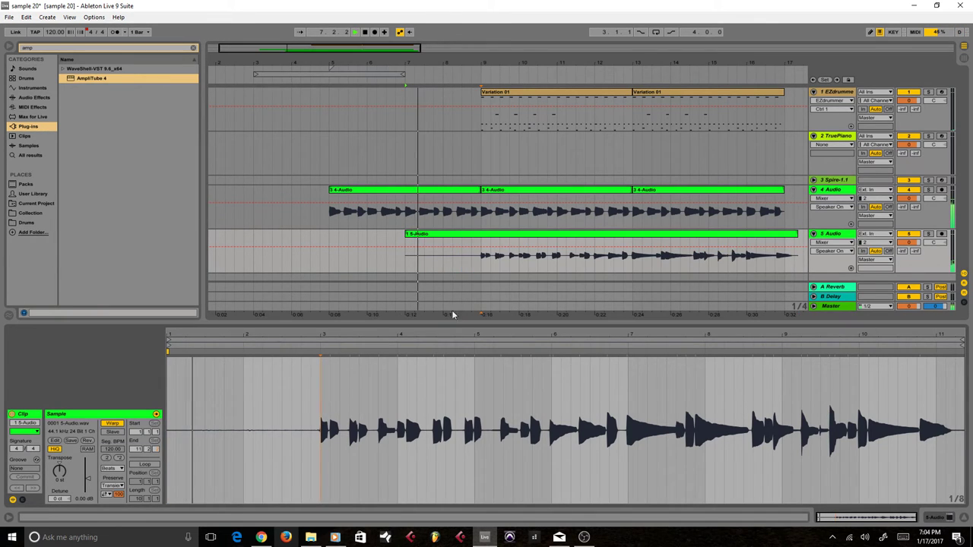
left_click(485, 263)
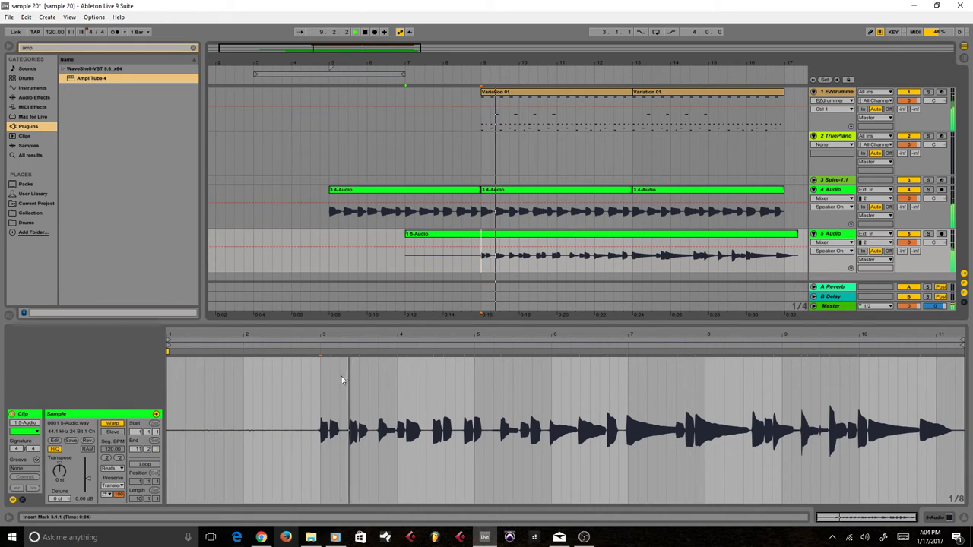
key("space")
key("space")
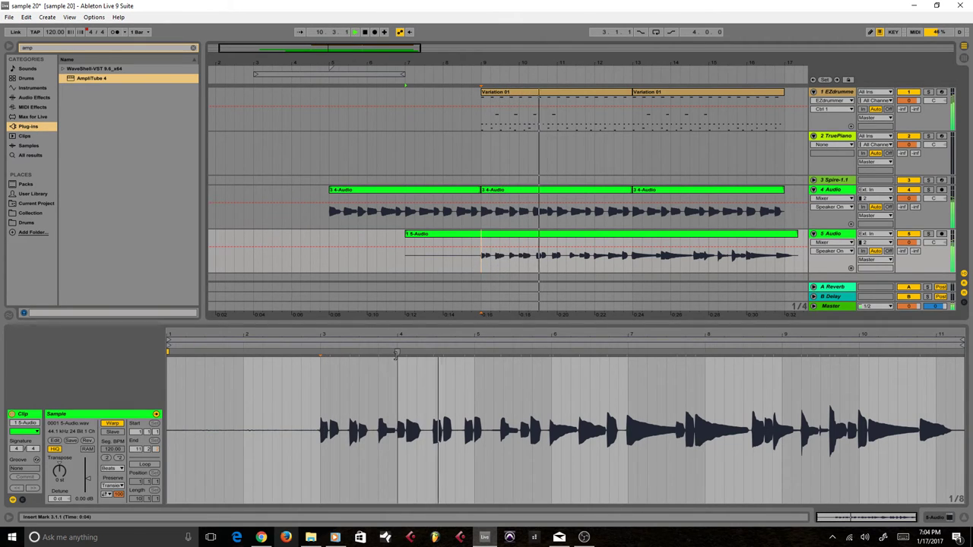
- Align the 5 Audio clip's notes between 3.4.1 and 4.3.3 to the grid with warp markers, and play from 9.1.1
left_click(433, 352)
left_click_drag(433, 352, 446, 350)
left_click(316, 385)
key("space")
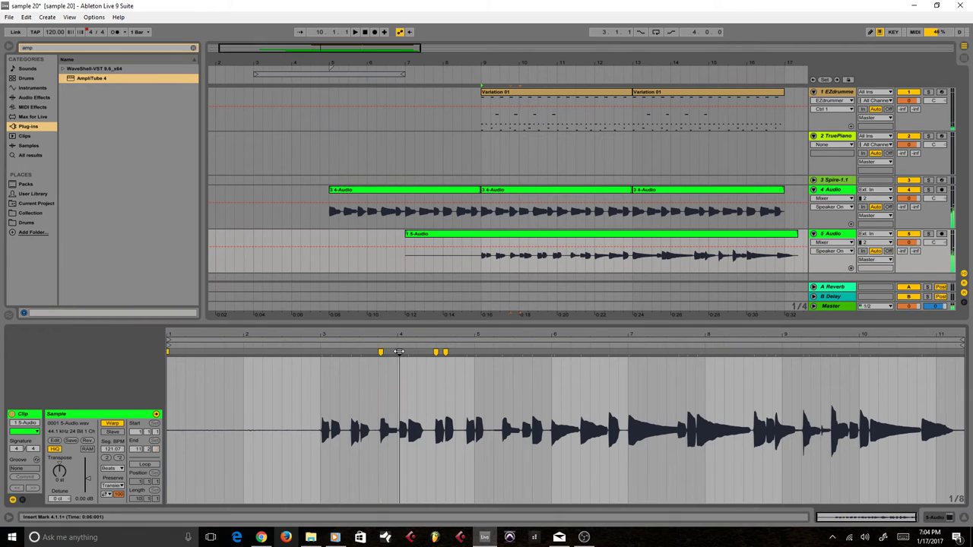
left_click(379, 352)
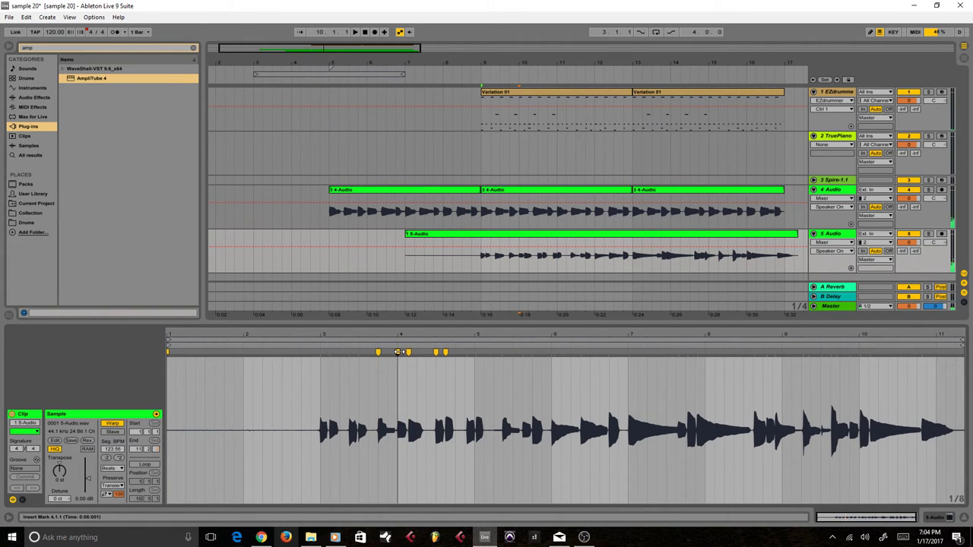
left_click(483, 264)
key("space")
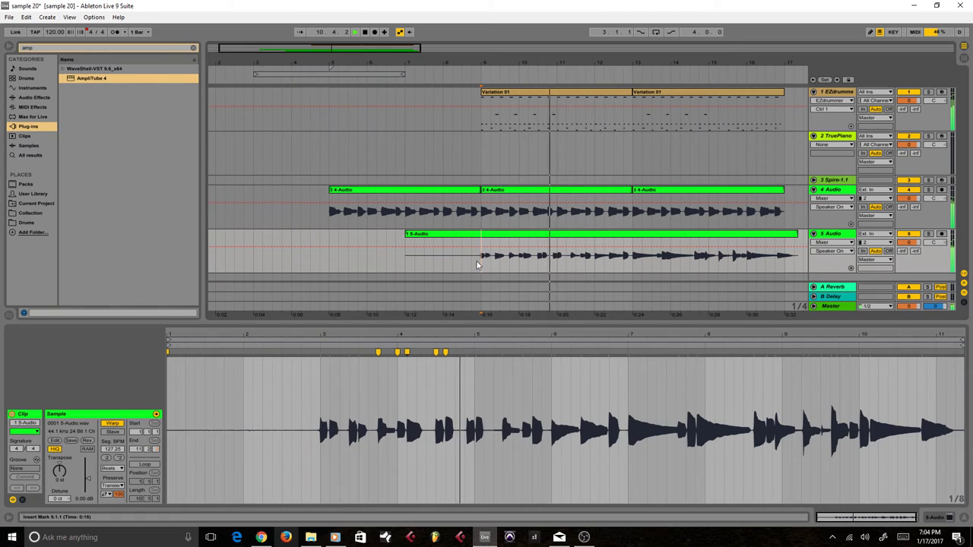
- Add warp markers at 4.4.3 and 5.1.1 in the 5 Audio clip to align those notes, and play the result
double_click(467, 352)
key("space")
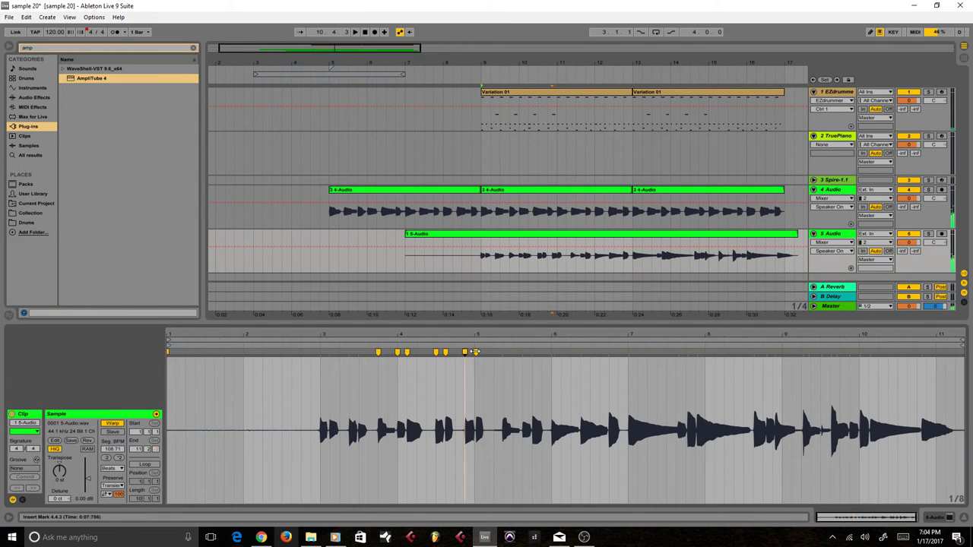
left_click(459, 364)
key("space")
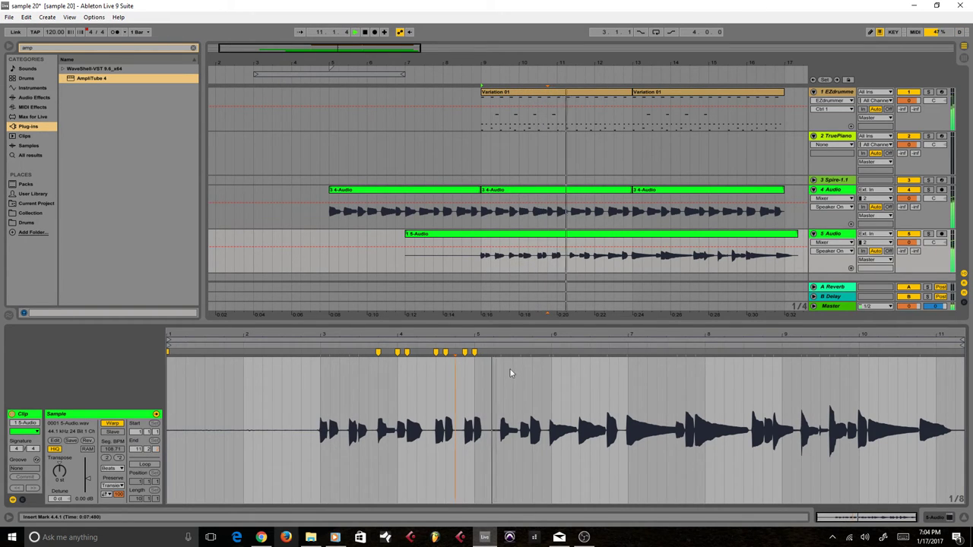
- Place warp markers at 5.2.3, 5.3.3 and 5.4.1 in the 5 Audio clip to snap those notes to the grid
left_click_drag(501, 352, 504, 353)
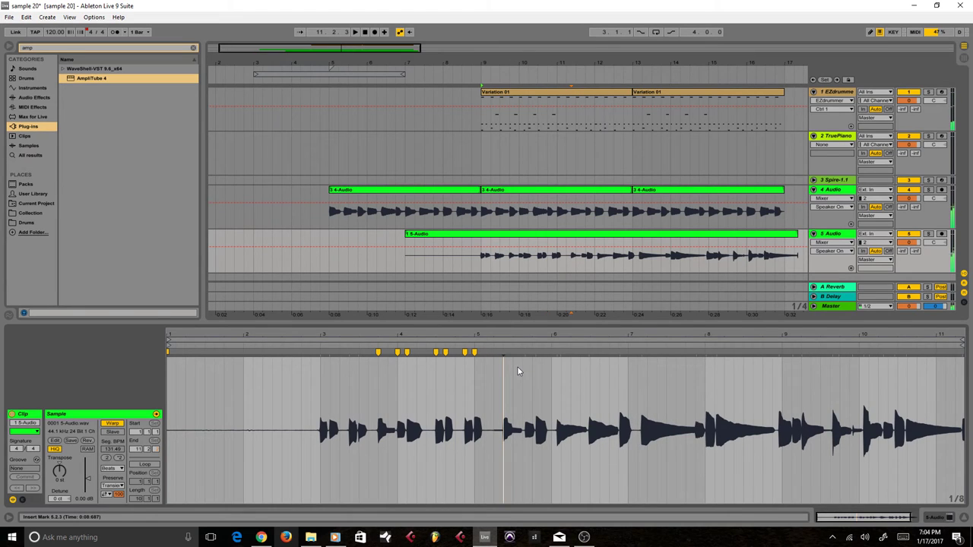
key("space")
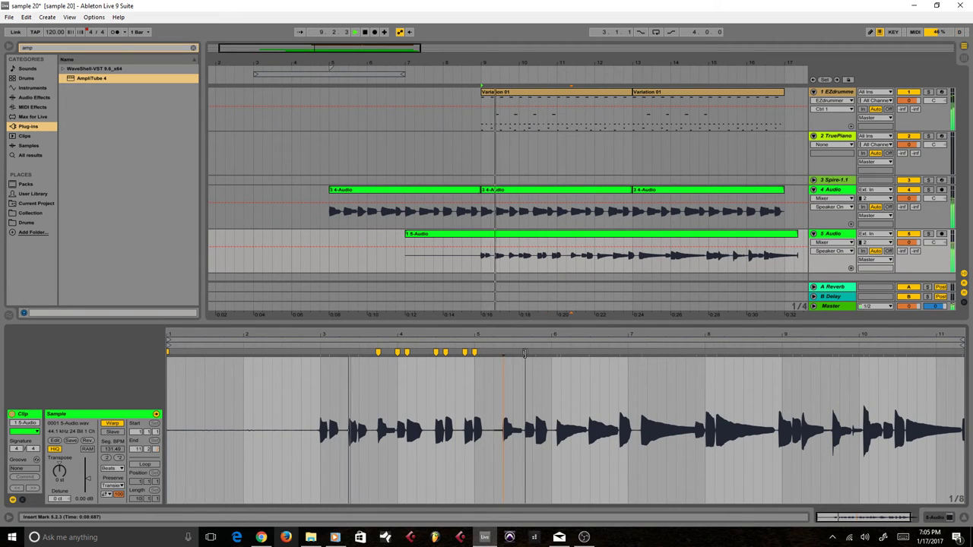
double_click(502, 354)
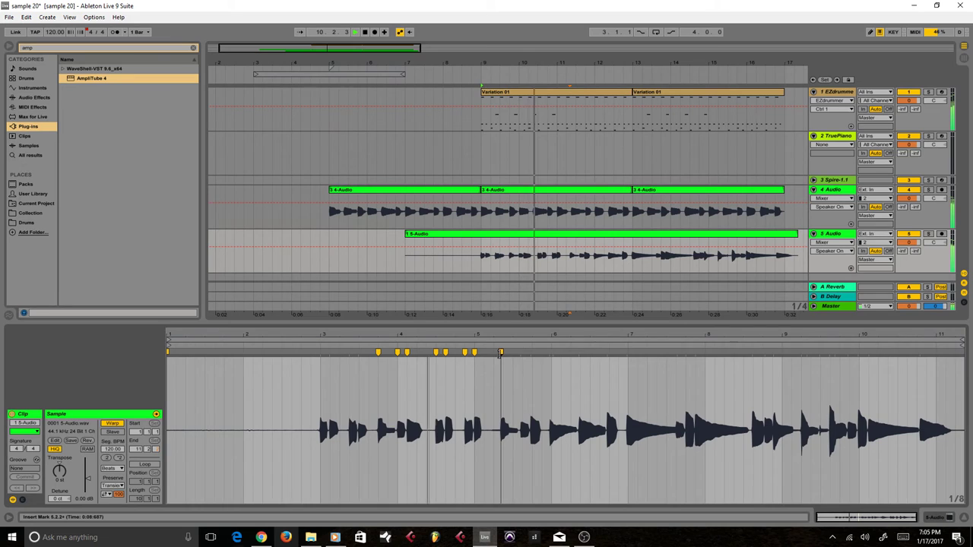
double_click(520, 353)
left_click_drag(502, 353, 523, 354)
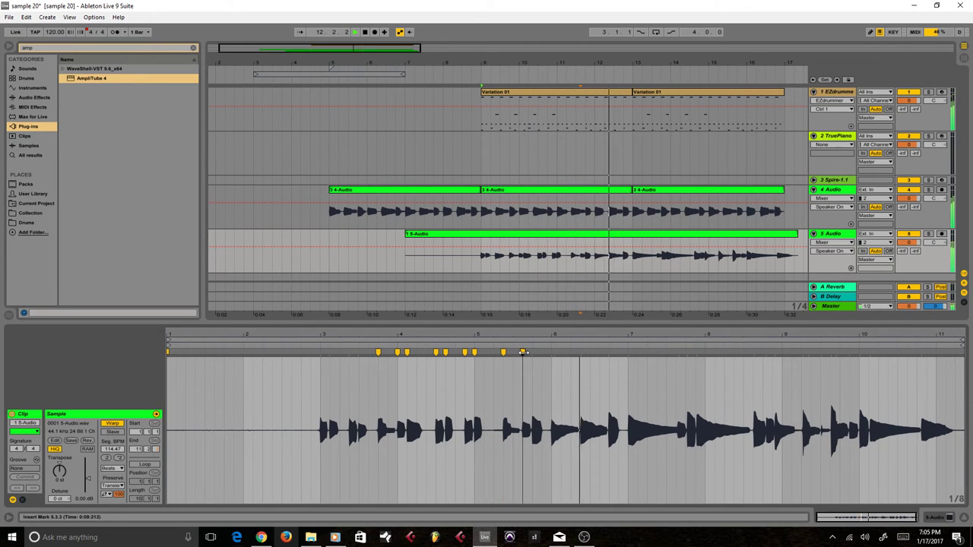
double_click(532, 354)
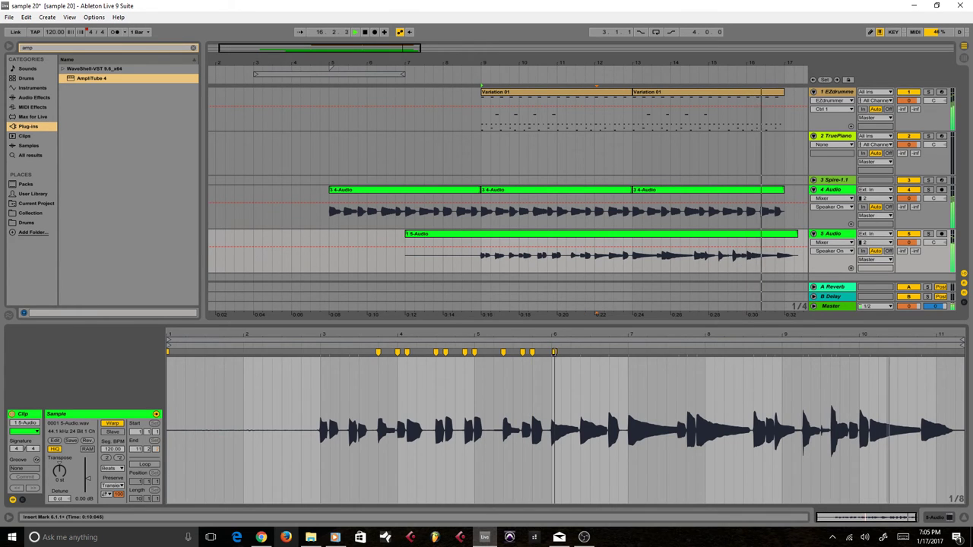
double_click(551, 353)
left_click_drag(551, 352, 558, 352)
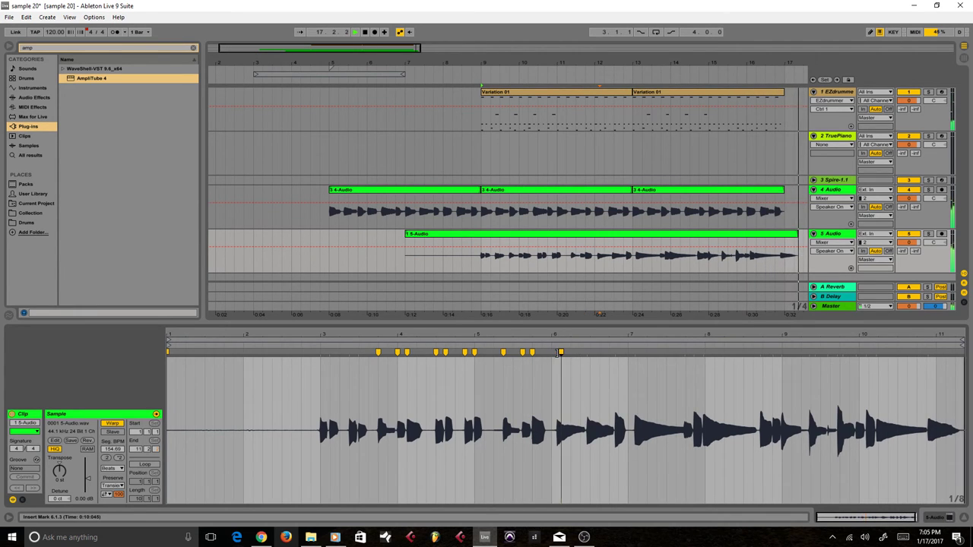
key("ctrl+z")
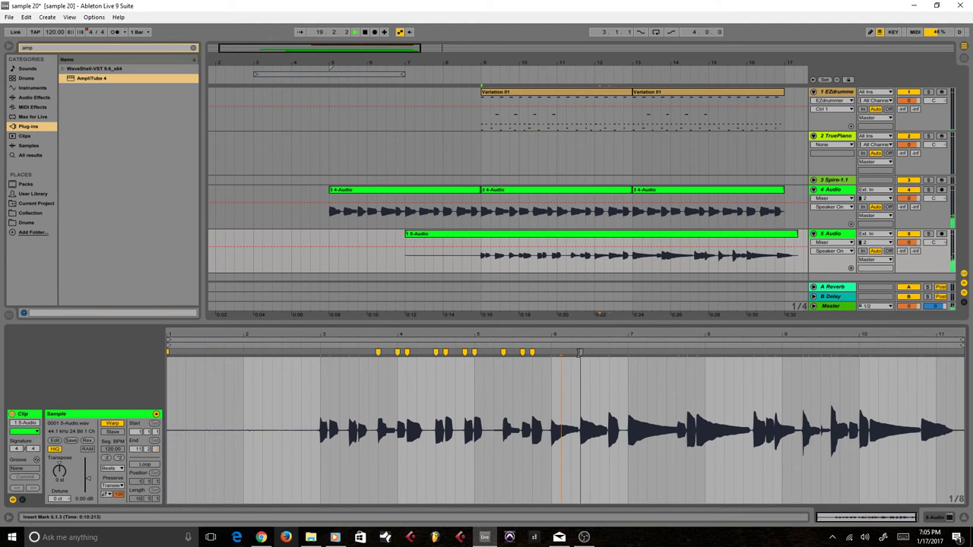
- Add warp markers on the notes at 6.2.3, 6.4.1 and 7.1.1 and line them up with the grid
mouse_move(580, 353)
left_mouse_down()
mouse_move(589, 353)
mouse_move(580, 353)
left_mouse_up()
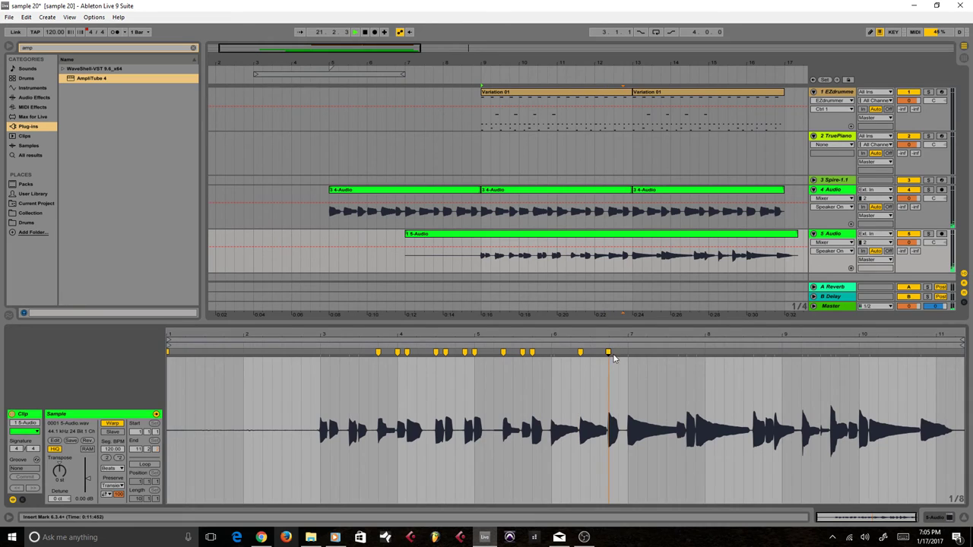
left_click_drag(607, 352, 609, 352)
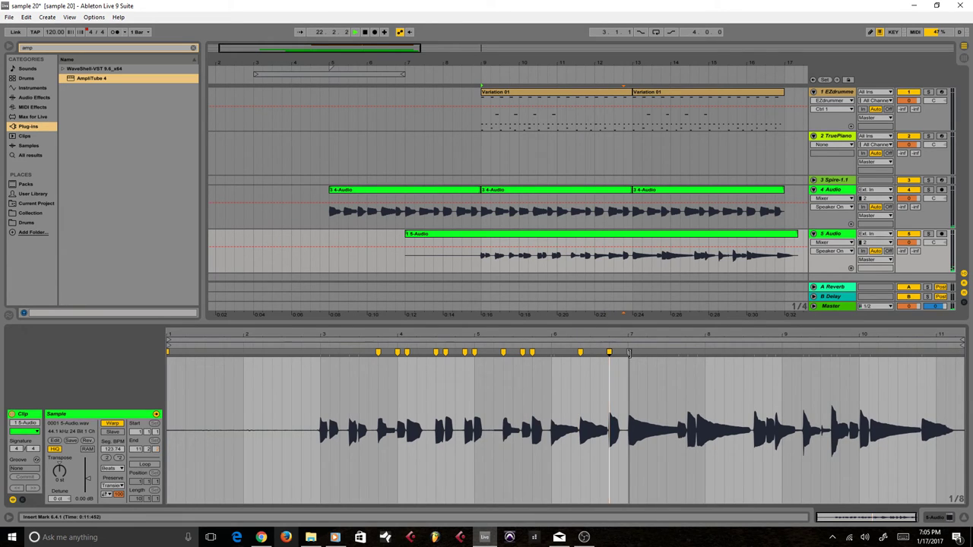
left_click_drag(628, 353, 627, 352)
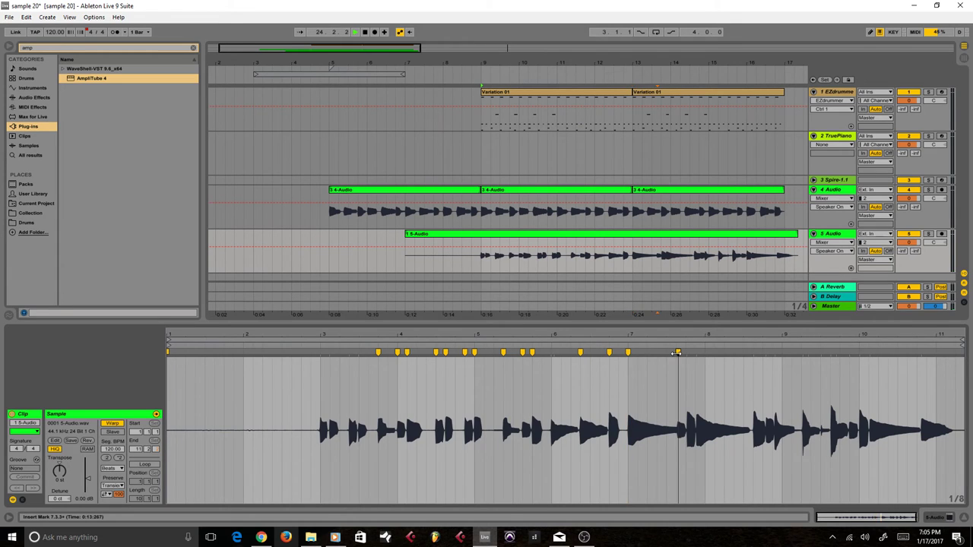
- Warp the notes at 7.3.3, 7.4.1 and 7.4.3 onto the grid, and play the arrangement from 8.4.1
left_click_drag(676, 353, 675, 353)
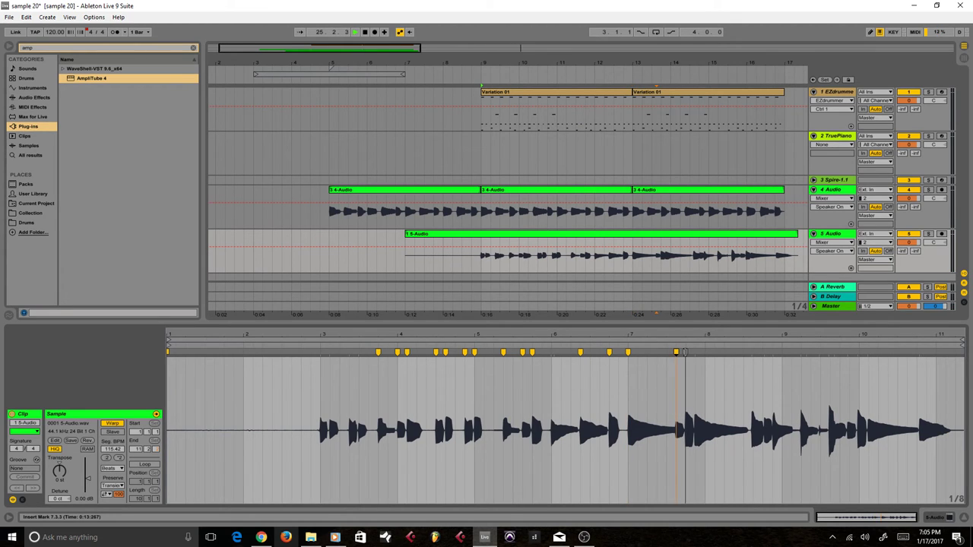
double_click(685, 352)
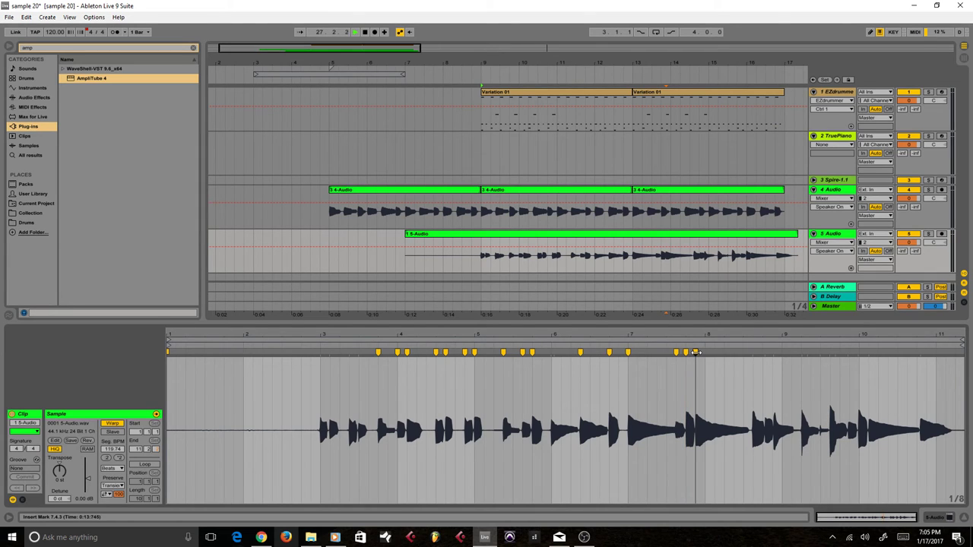
left_click(473, 261)
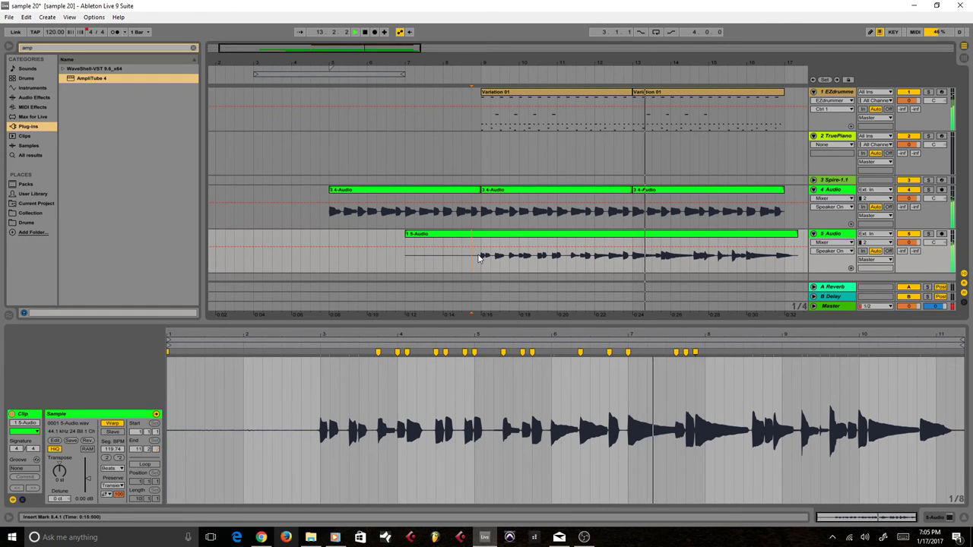
- Add warp markers at 8.3.3, 8.4.1 and 8.4.3 in the 5 Audio clip and align those notes
double_click(759, 363)
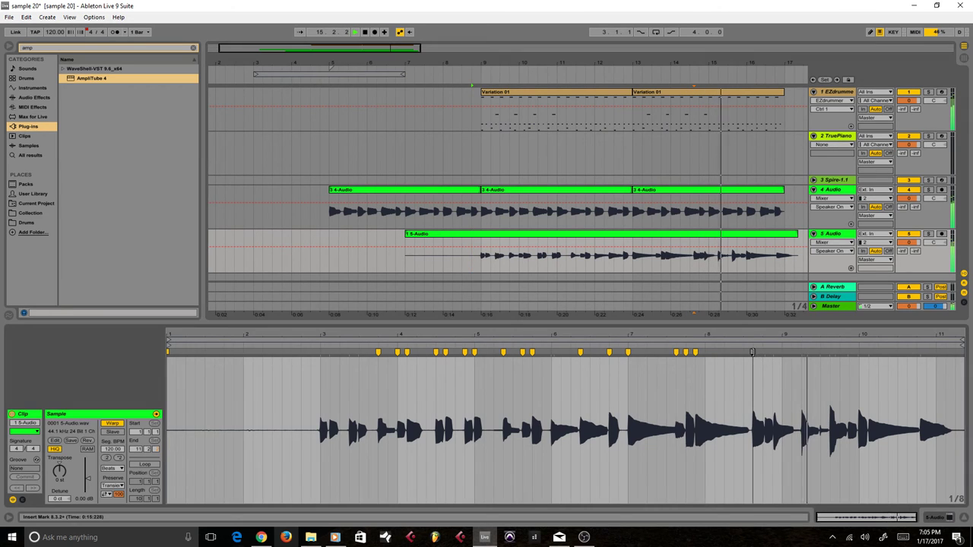
key("space")
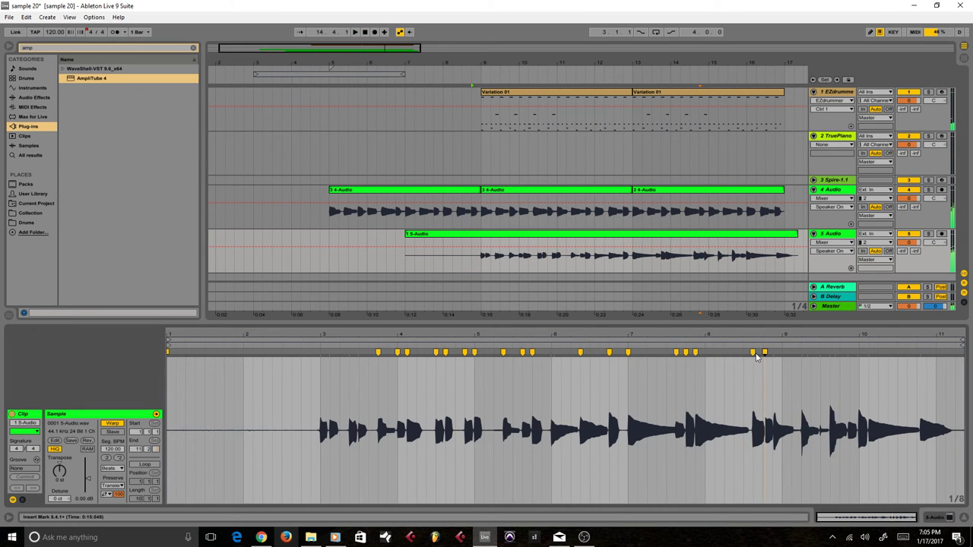
left_click_drag(764, 352, 762, 350)
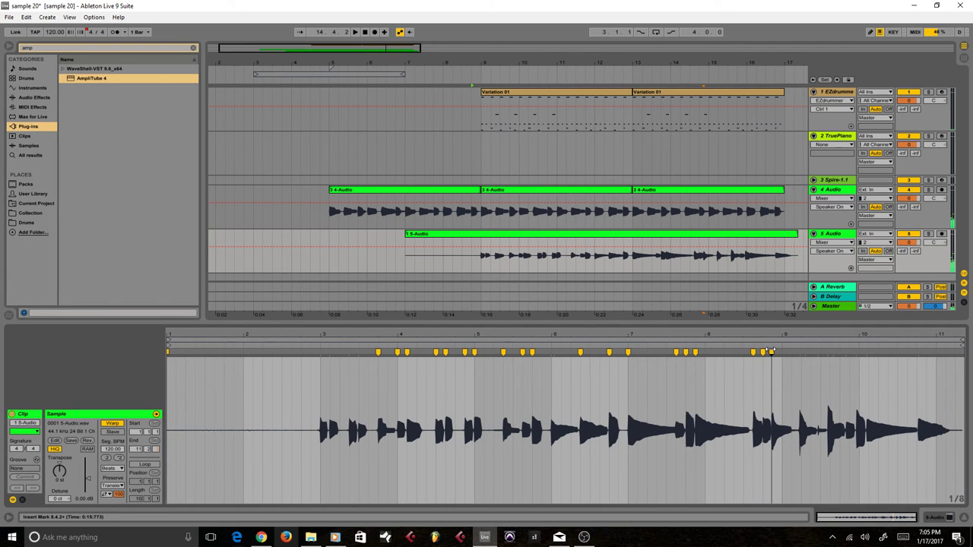
double_click(770, 352)
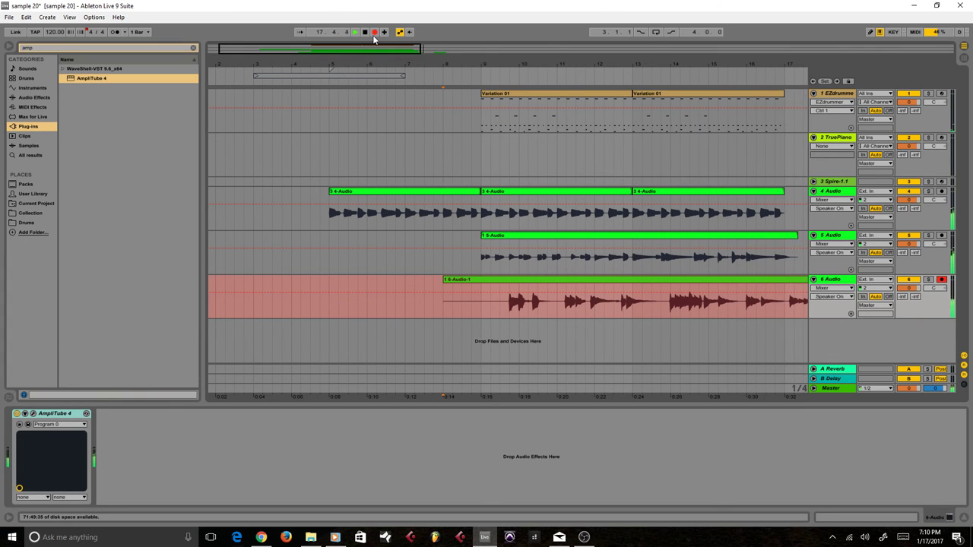
- Stop recording on 6 Audio and open the Cab A section of its AmpliTube 4 plug-in during playback
key("space")
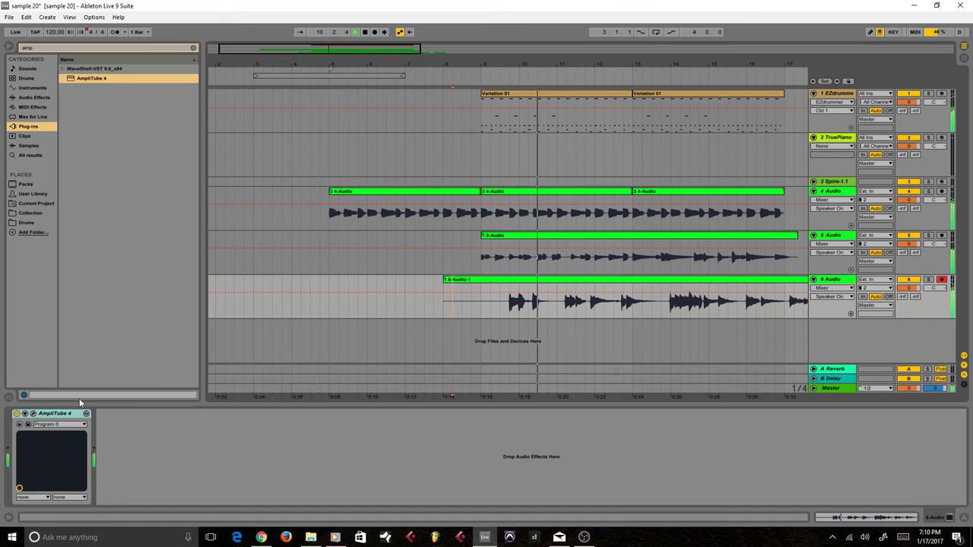
left_click(36, 413)
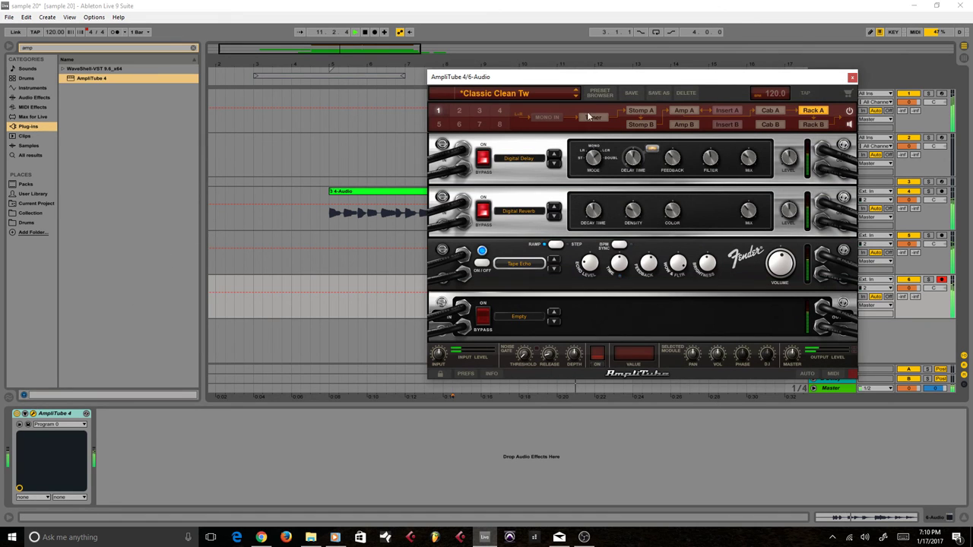
left_click(690, 112)
left_click(766, 111)
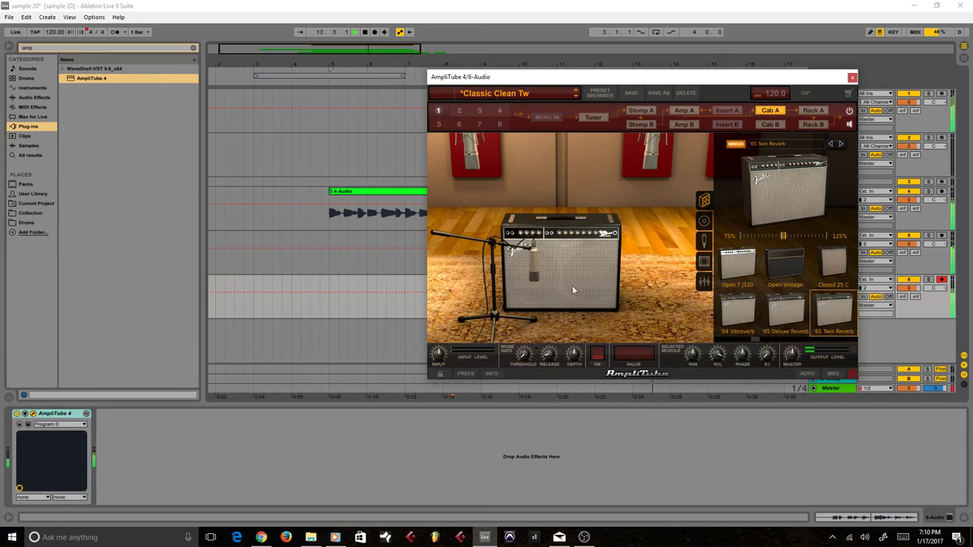
- Move the microphone toward the middle of the '65 Twin Reverb cabinet, review the mic and room options, and close AmpliTube 4
left_click(552, 256)
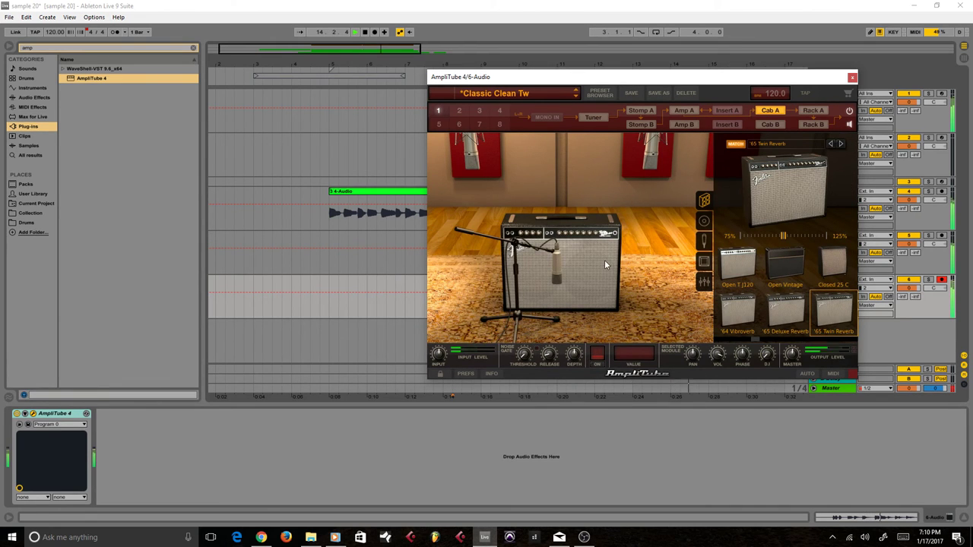
left_click(703, 221)
left_click(706, 241)
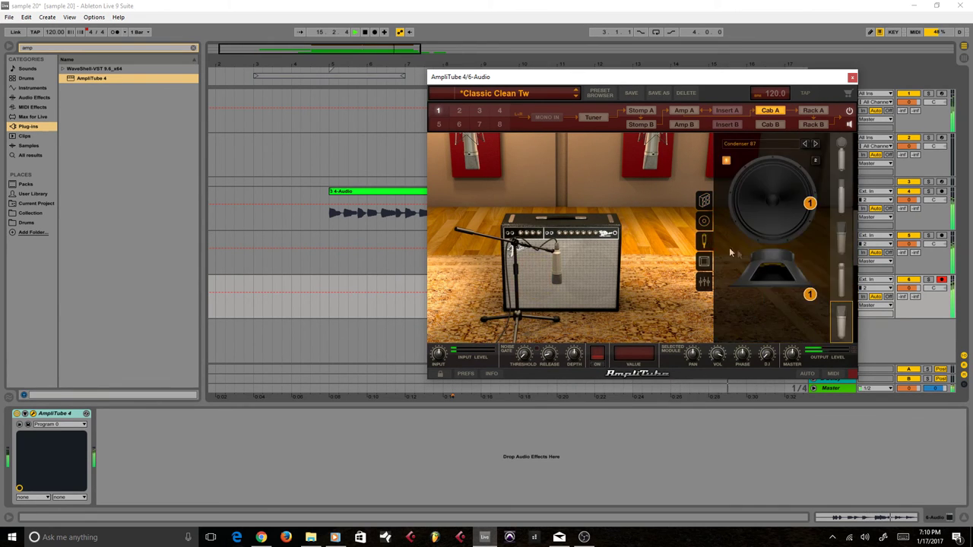
left_click(708, 265)
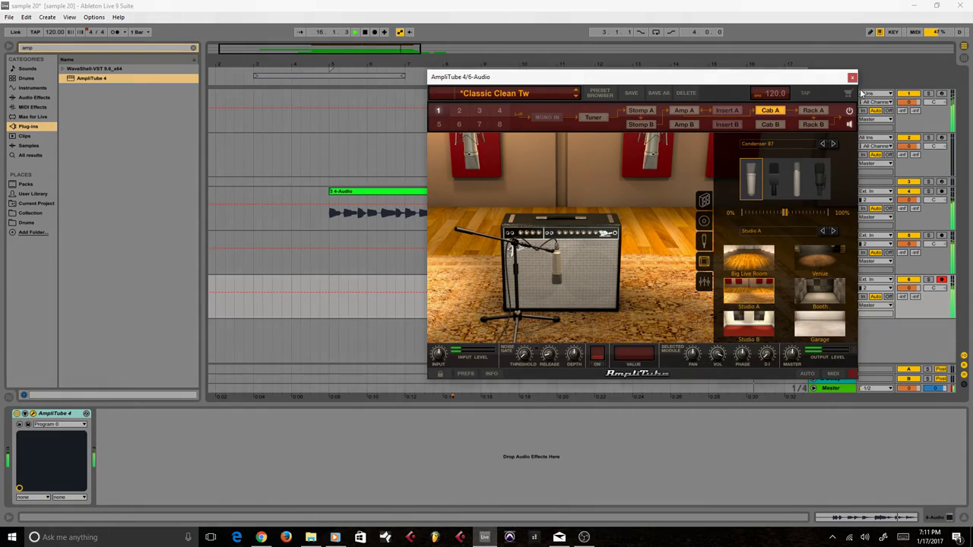
left_click(852, 78)
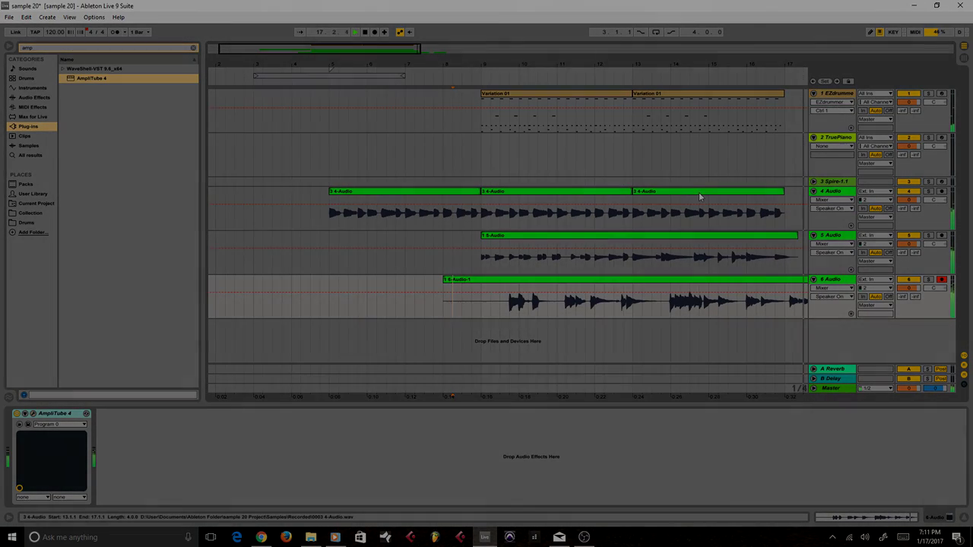